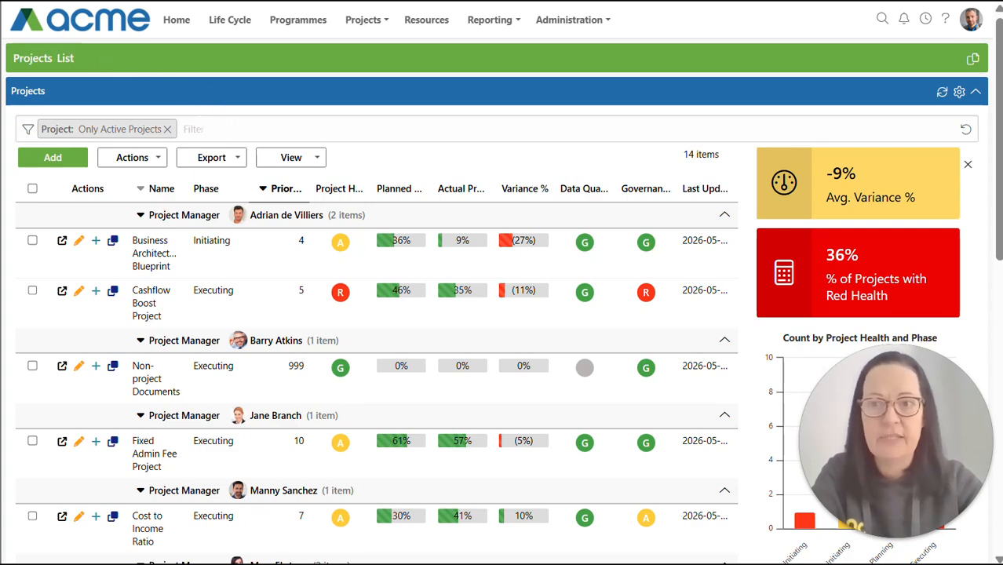
{"action": "left_click", "coordinate": [193, 129]}
{"action": "left_click", "coordinate": [178, 117]}
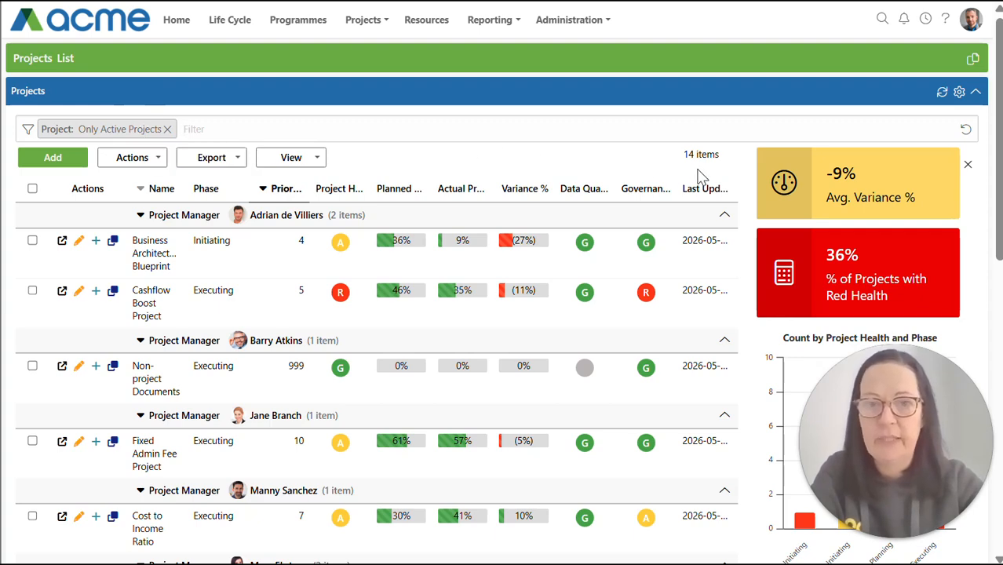
{"action": "left_click_drag", "start_coordinate": [681, 160], "coordinate": [726, 161]}
{"action": "left_click", "coordinate": [559, 160]}
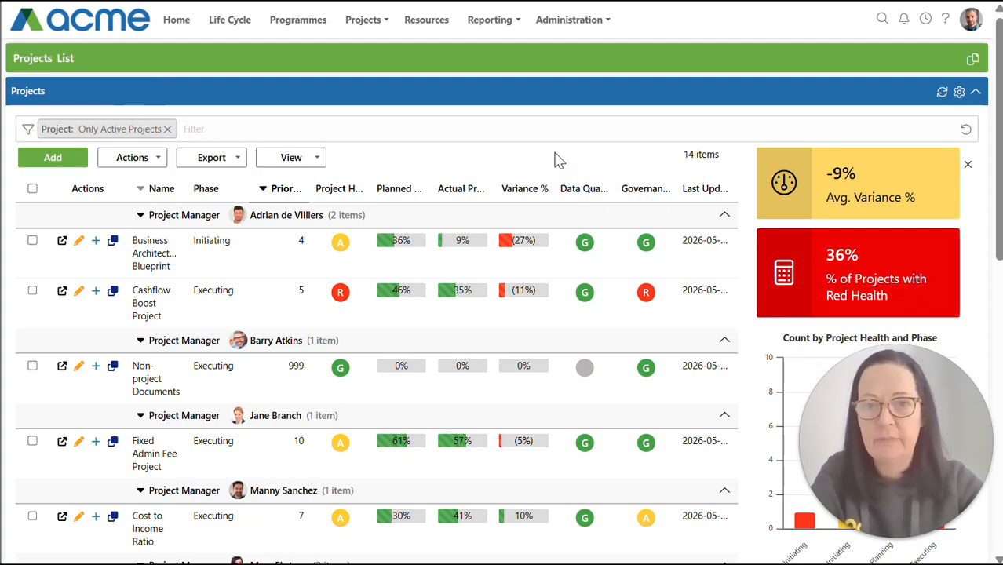
Step: Mark the Business Architecture Blueprint project as inactive, save it, and check the item count in the projects list
{"action": "left_click", "coordinate": [79, 241]}
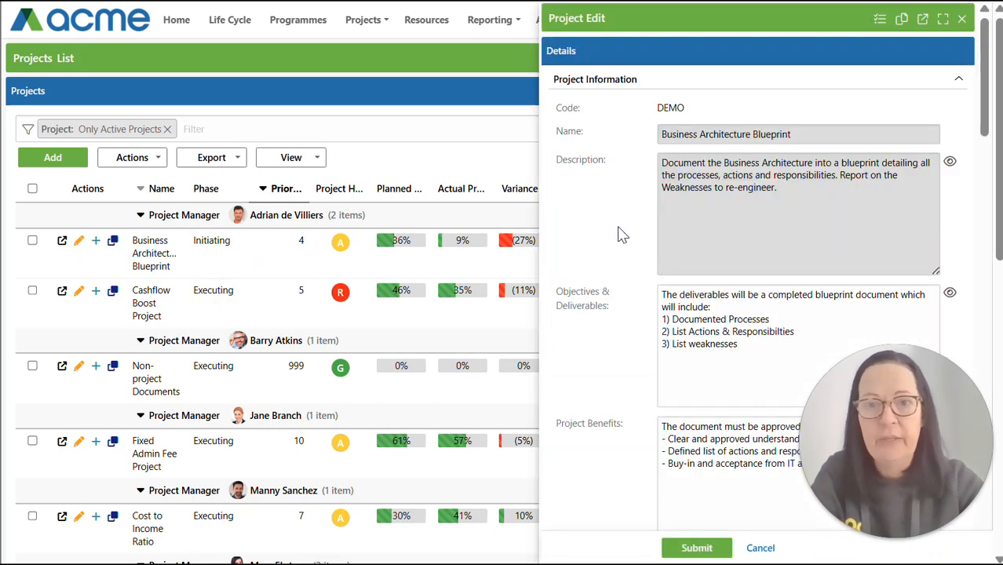
{"action": "scroll", "coordinate": [616, 267], "scroll_direction": "down", "scroll_amount": 10}
{"action": "left_click", "coordinate": [664, 158]}
{"action": "left_click", "coordinate": [697, 548]}
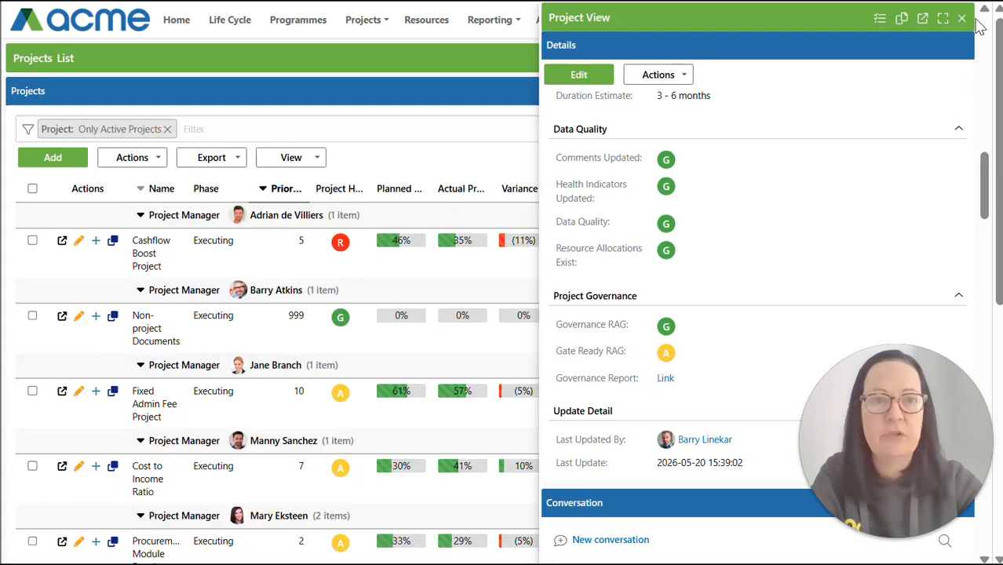
{"action": "left_click", "coordinate": [964, 24]}
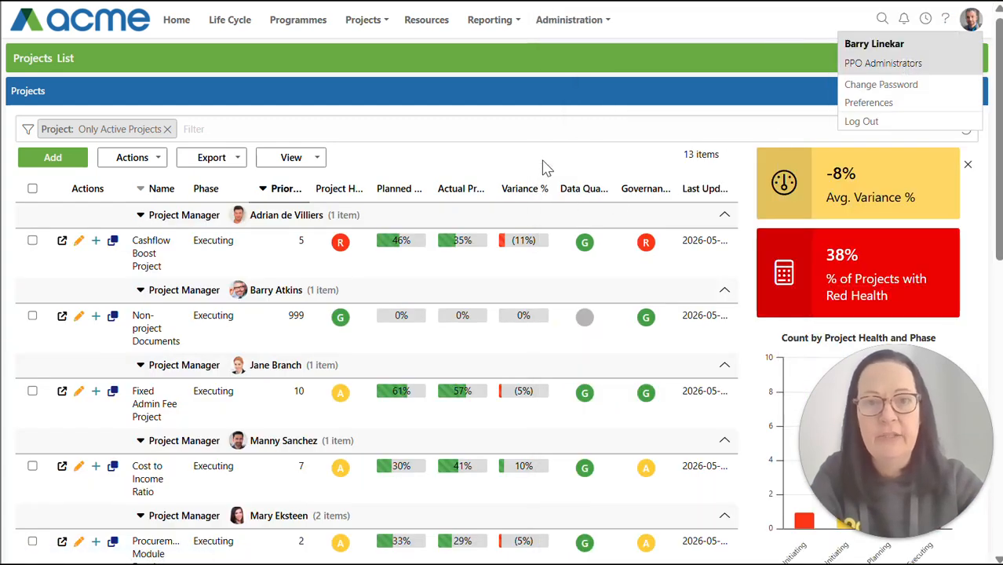
{"action": "left_click_drag", "start_coordinate": [680, 155], "coordinate": [723, 159]}
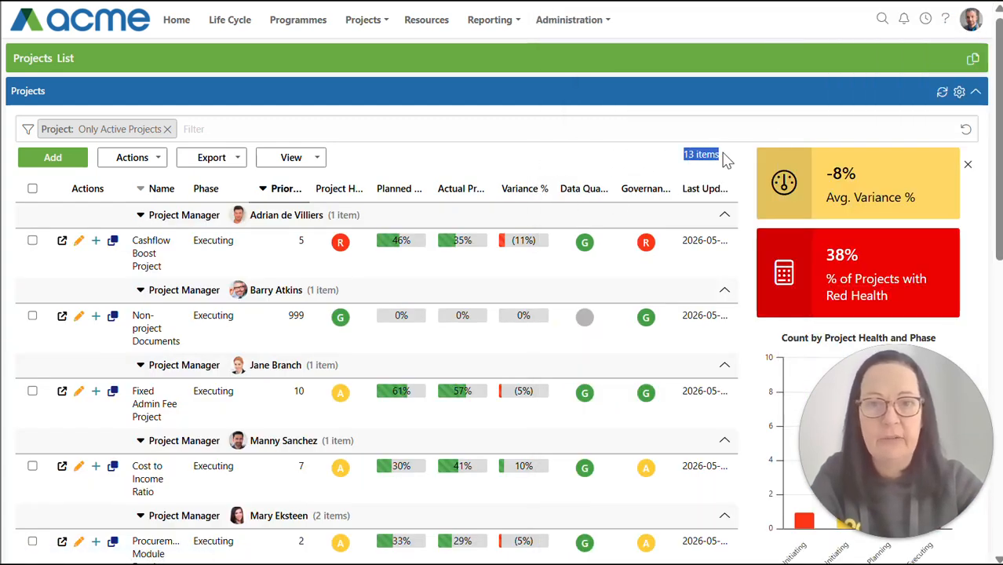
{"action": "left_click", "coordinate": [609, 163]}
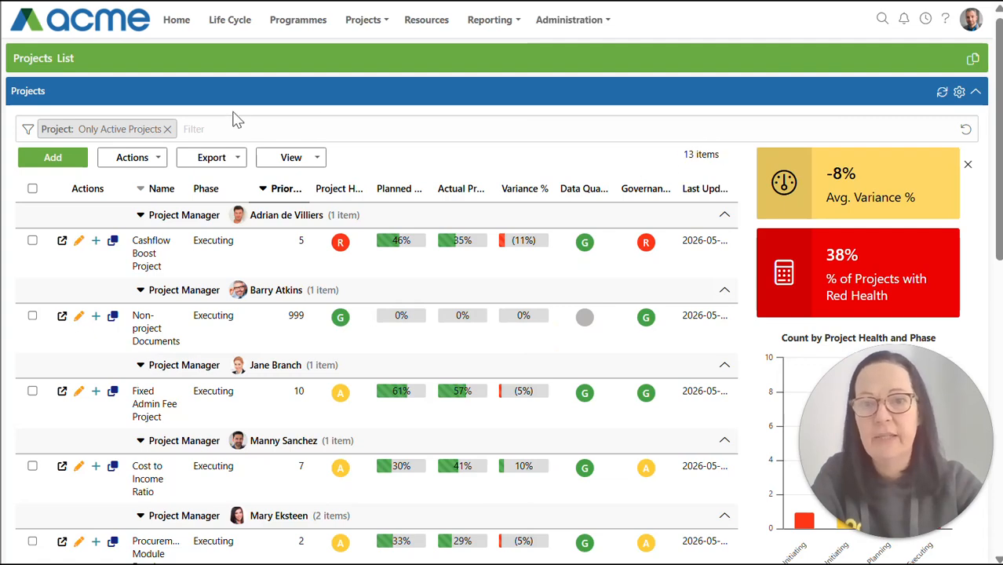
Step: Remove and reapply the Only Active Projects filter twice, once from the Project filters and once by resetting to the default filter
{"action": "left_click", "coordinate": [167, 130]}
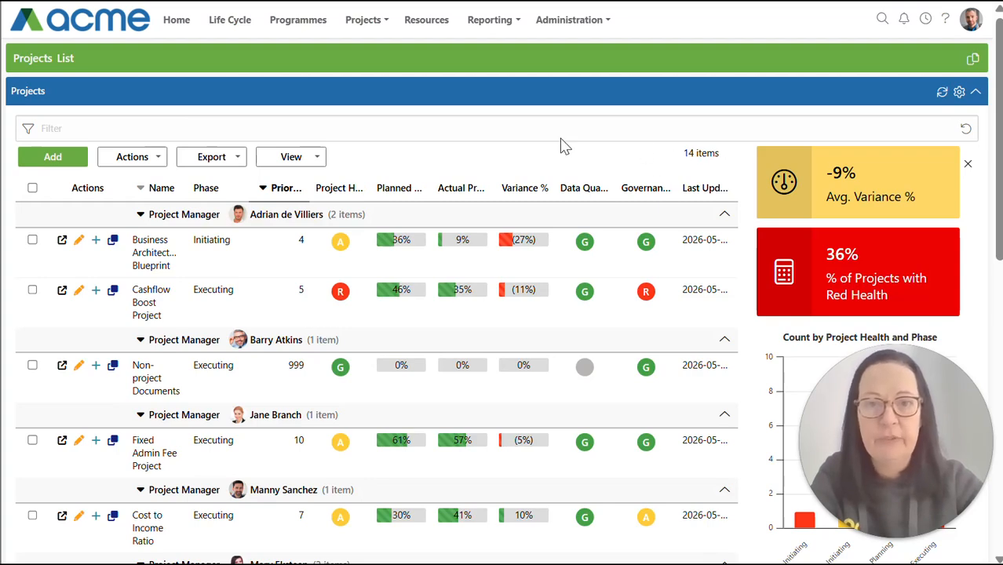
{"action": "left_click", "coordinate": [52, 129]}
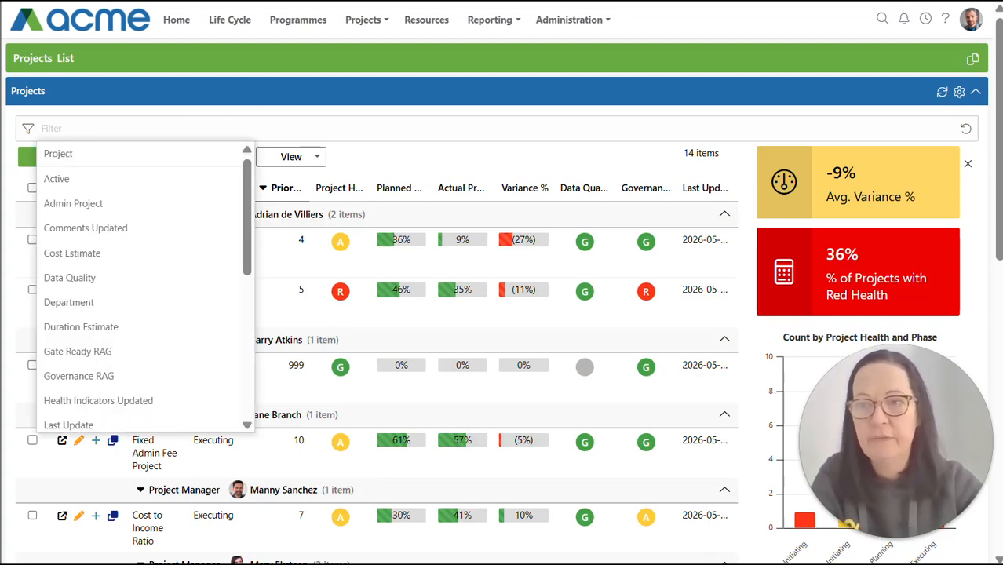
{"action": "left_click", "coordinate": [71, 155]}
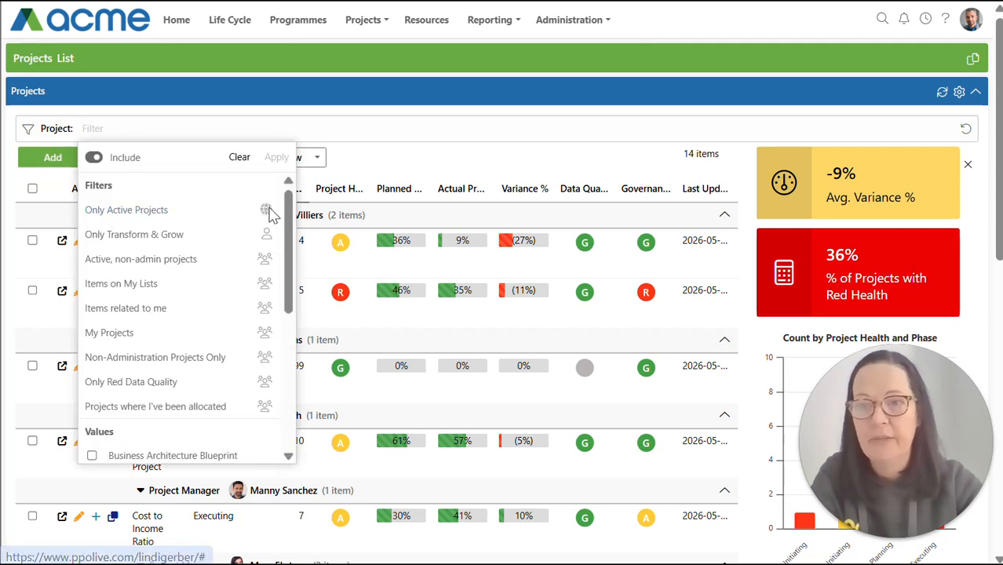
{"action": "left_click", "coordinate": [141, 211]}
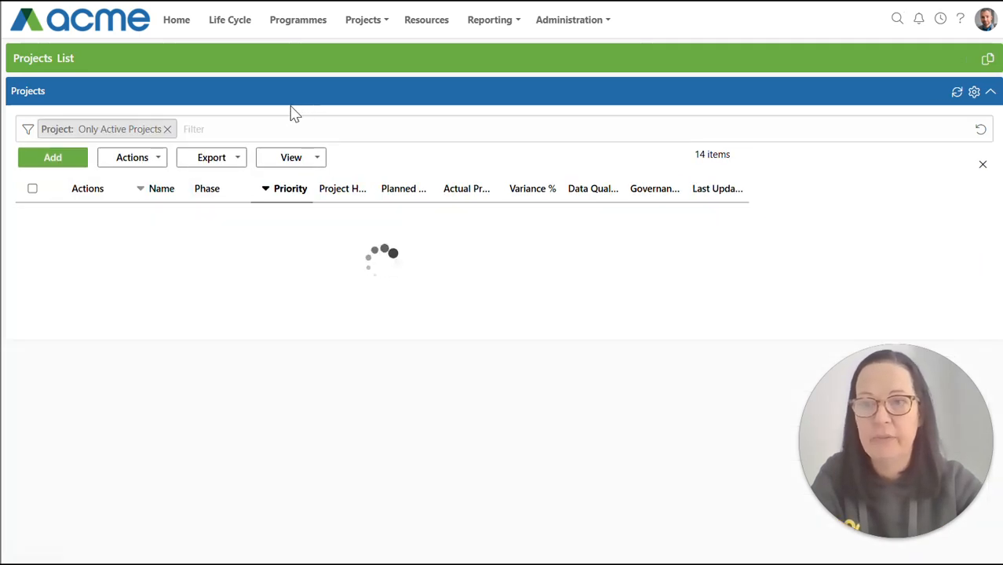
{"action": "left_click", "coordinate": [166, 130]}
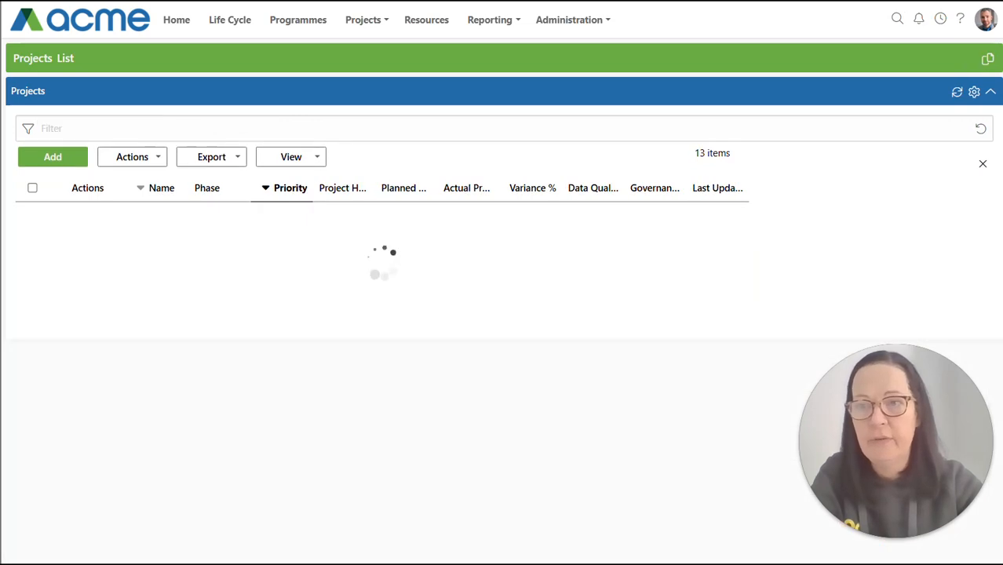
{"action": "left_click", "coordinate": [966, 130]}
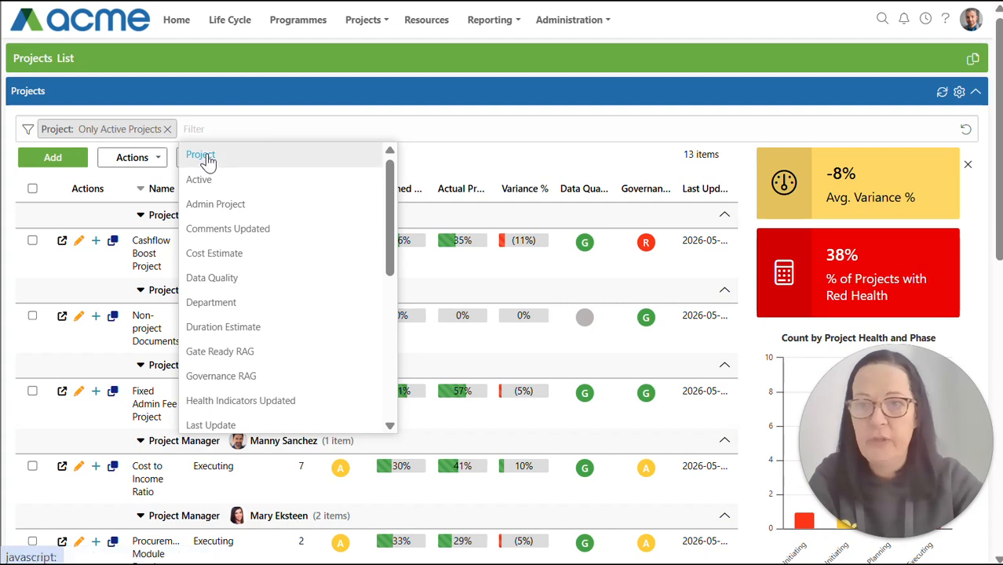
Step: Add the Only Transform & Grow project filter to the list and open its definition to see the actions it offers
{"action": "left_click", "coordinate": [209, 157]}
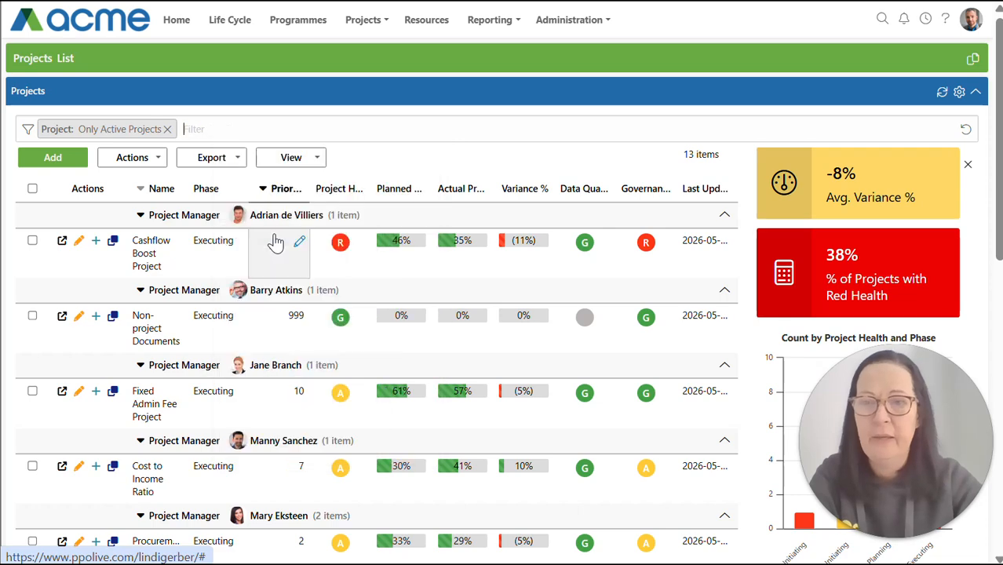
{"action": "left_click", "coordinate": [276, 235]}
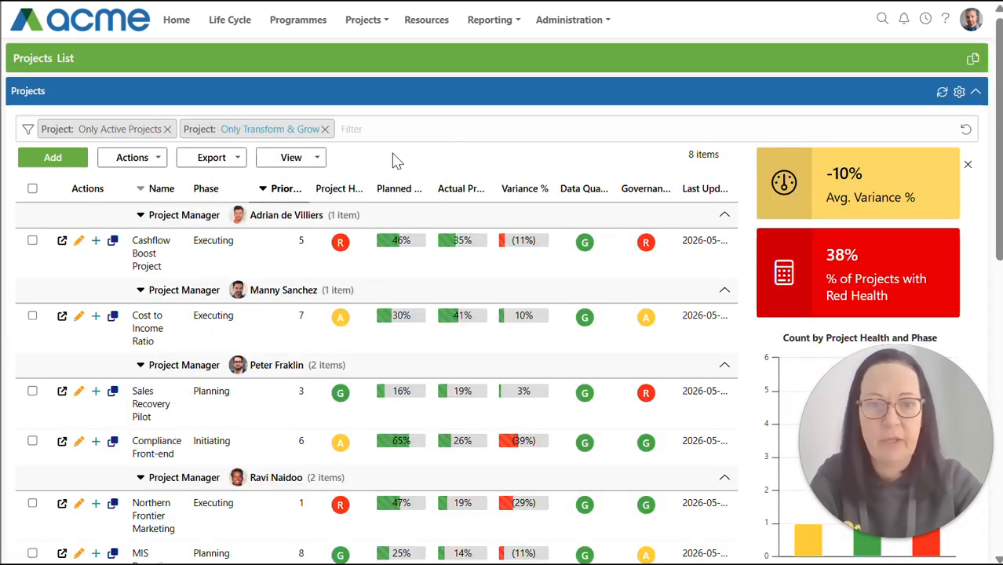
{"action": "left_click", "coordinate": [262, 133]}
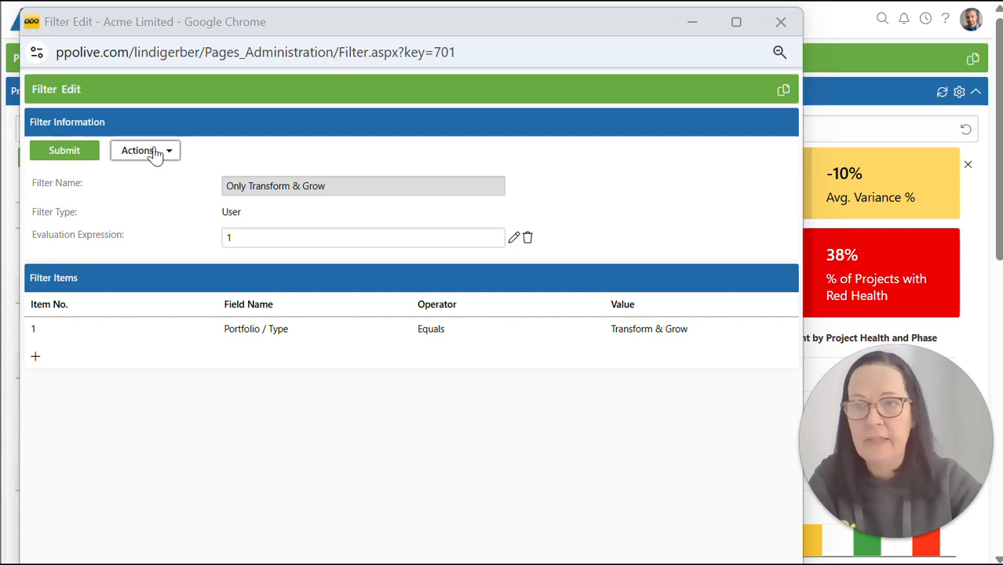
{"action": "left_click", "coordinate": [167, 153]}
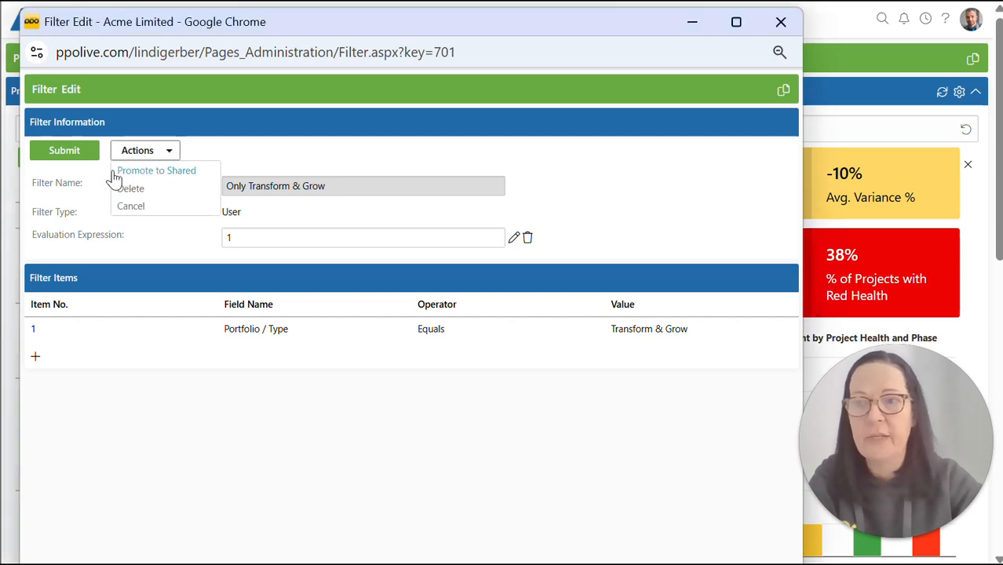
{"action": "left_click", "coordinate": [171, 153]}
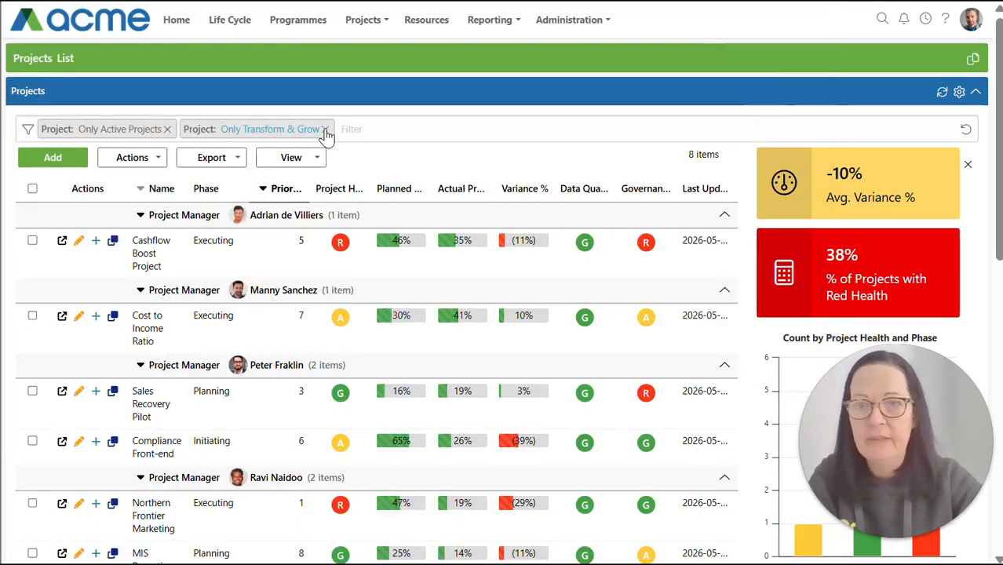
Step: Remove the Only Transform & Grow filter and look through the available Project filters without applying one
{"action": "left_click", "coordinate": [324, 129]}
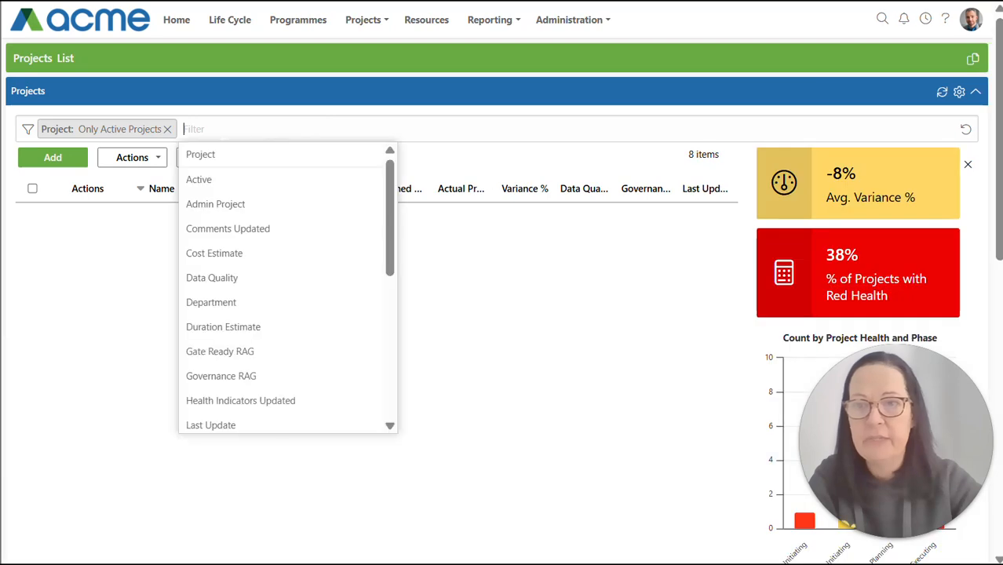
{"action": "left_click", "coordinate": [205, 156]}
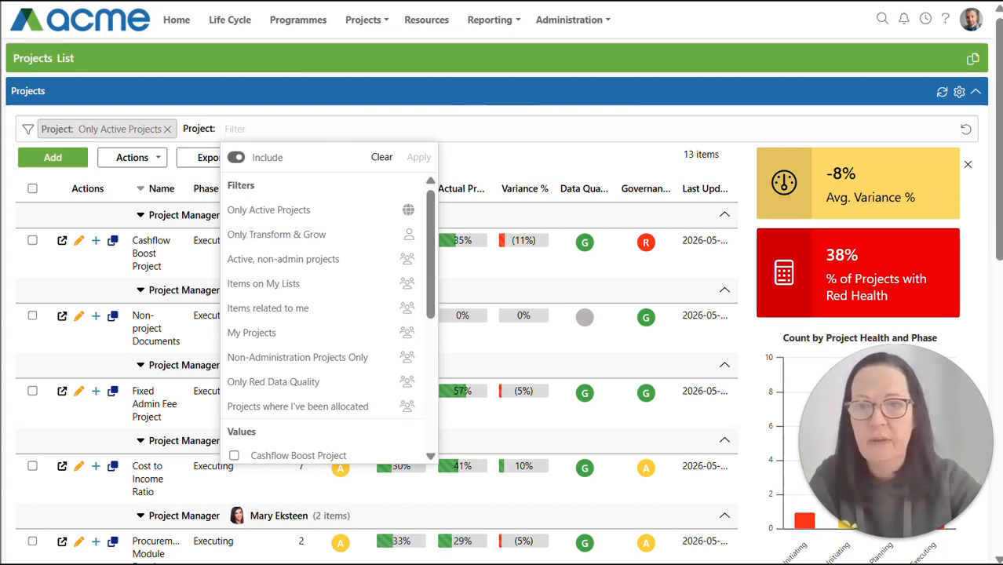
{"action": "left_click", "coordinate": [237, 129]}
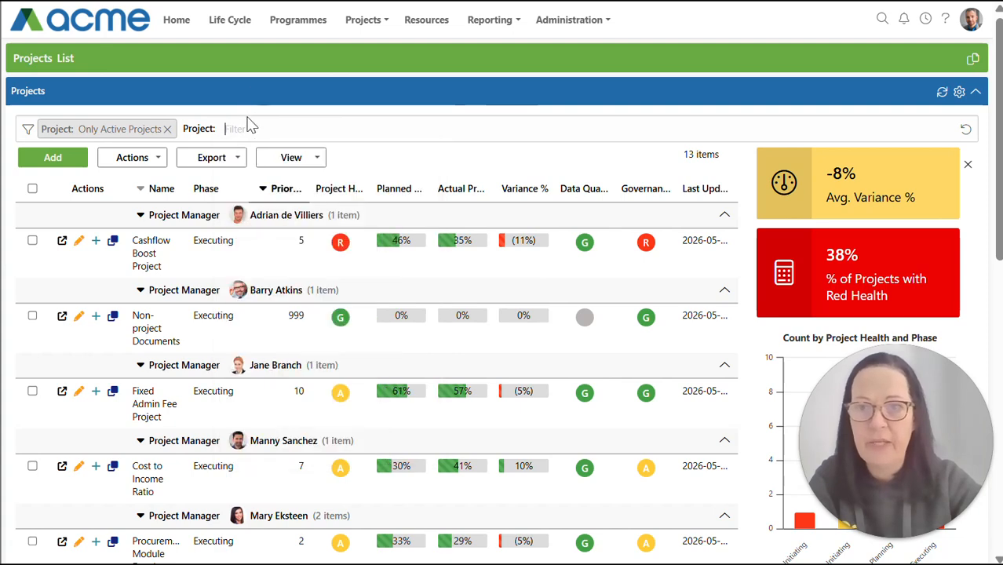
{"action": "key", "text": "BackSpace"}
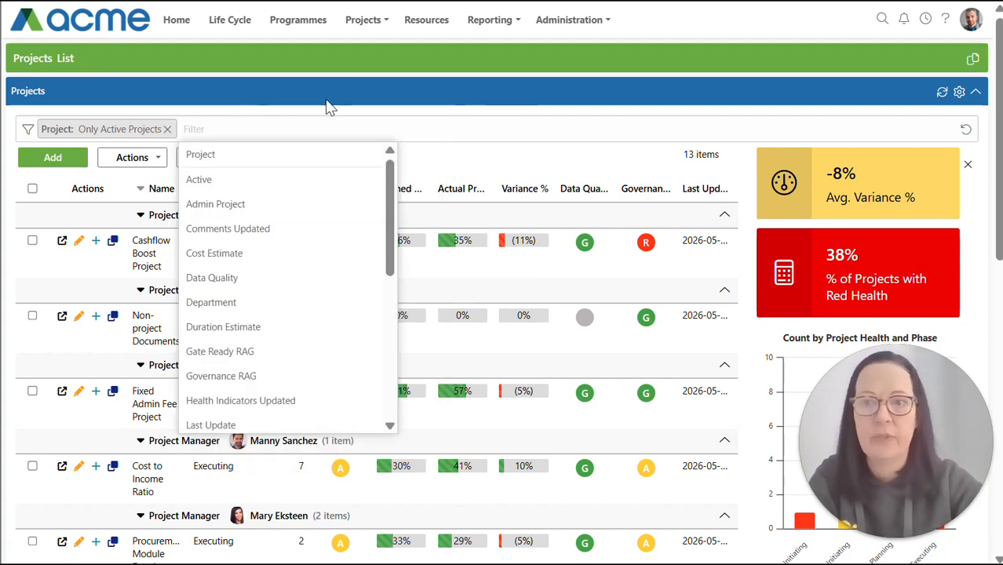
{"action": "left_click", "coordinate": [300, 127]}
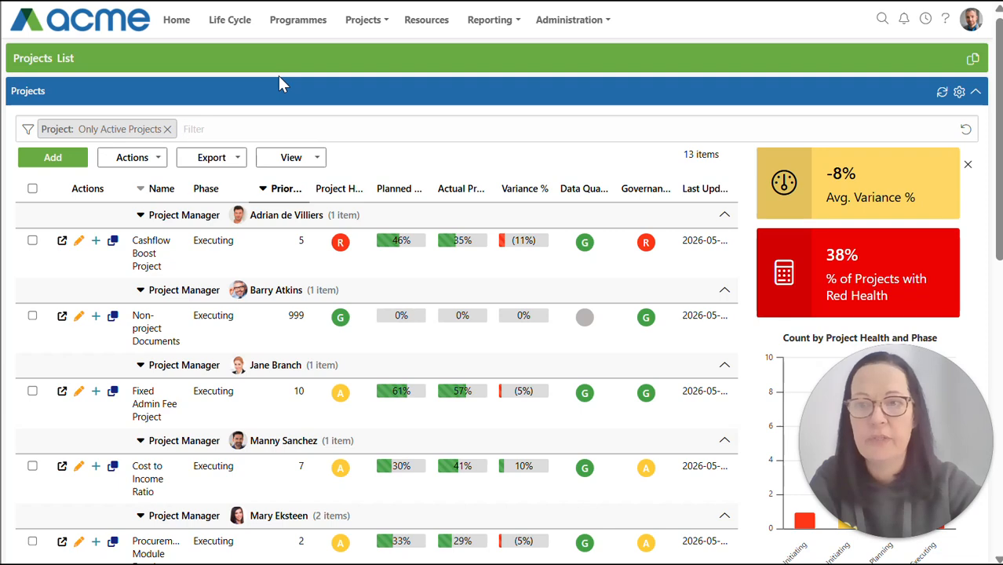
Step: View the form for adding a new project filter and close it without saving
{"action": "left_click", "coordinate": [27, 132]}
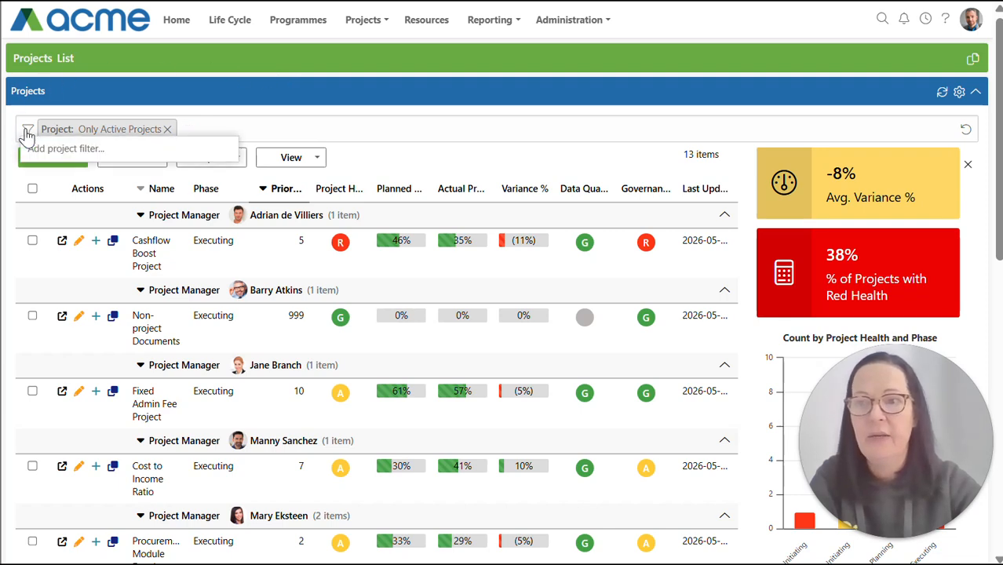
{"action": "left_click", "coordinate": [79, 154]}
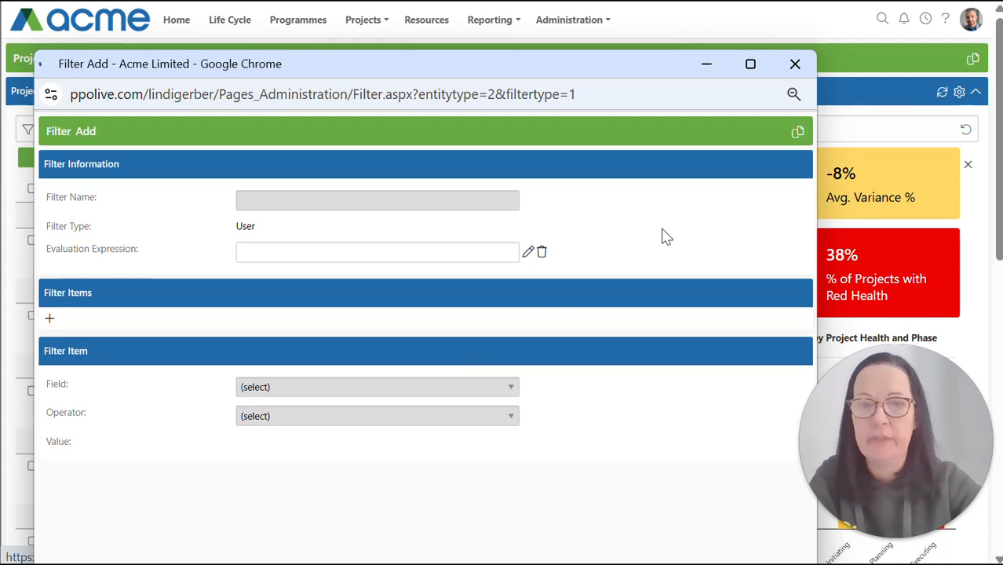
{"action": "left_click", "coordinate": [795, 64]}
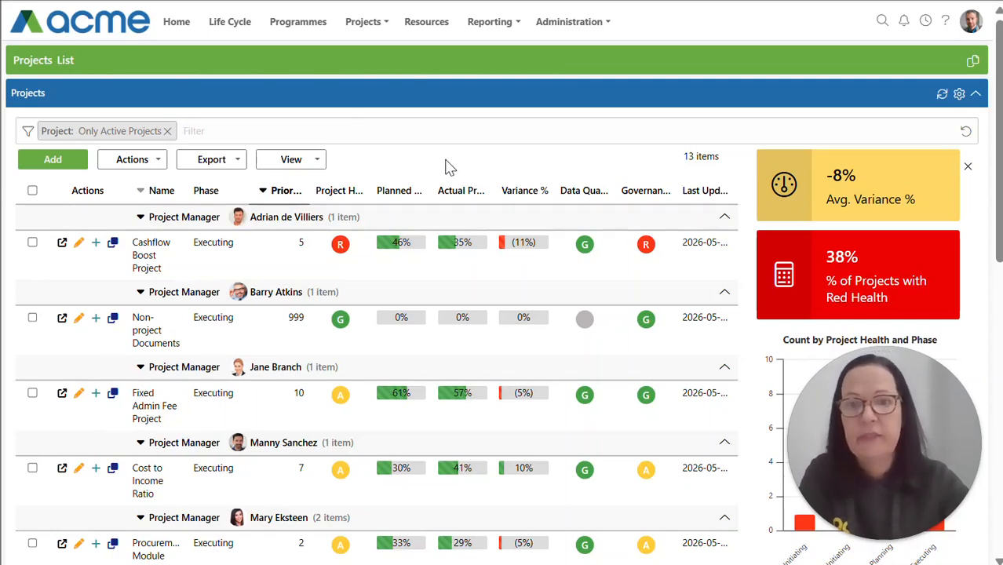
Step: Open the Filters administration page and review the default filters set for all user groups, especially the Project Filter
{"action": "left_click", "coordinate": [565, 23]}
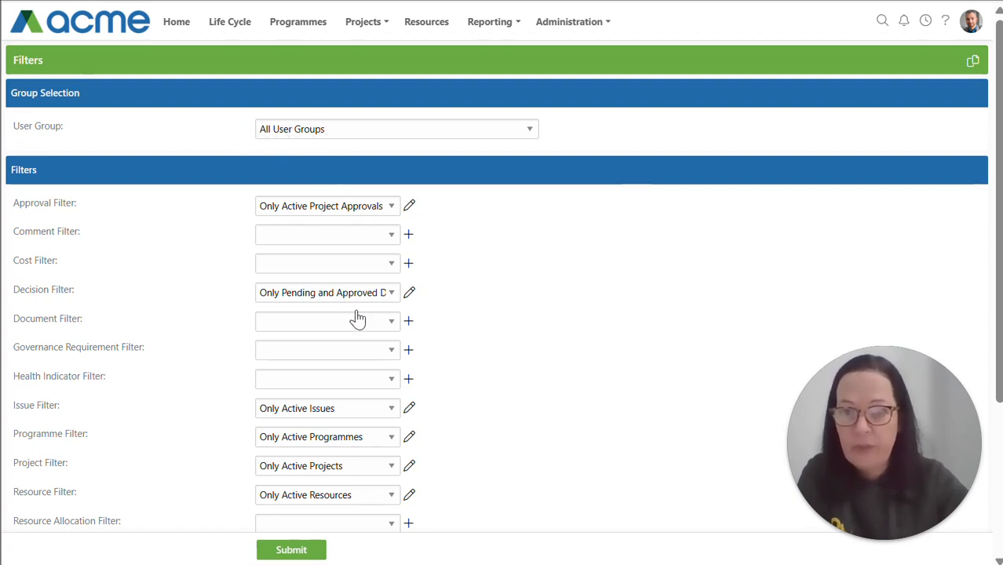
{"action": "scroll", "coordinate": [484, 331], "scroll_direction": "down", "scroll_amount": 1}
{"action": "scroll", "coordinate": [551, 353], "scroll_direction": "down", "scroll_amount": 3}
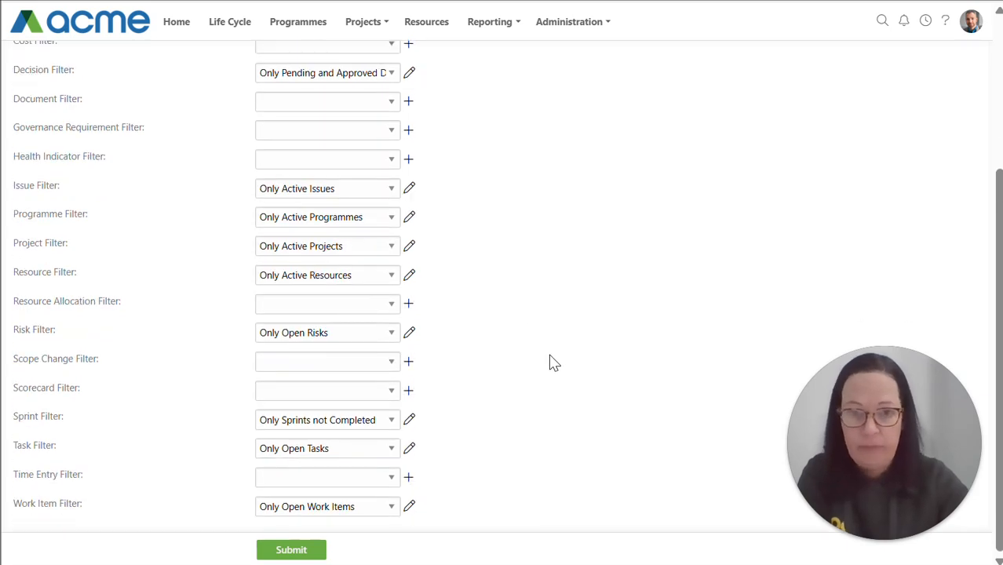
{"action": "scroll", "coordinate": [552, 362], "scroll_direction": "up", "scroll_amount": 3}
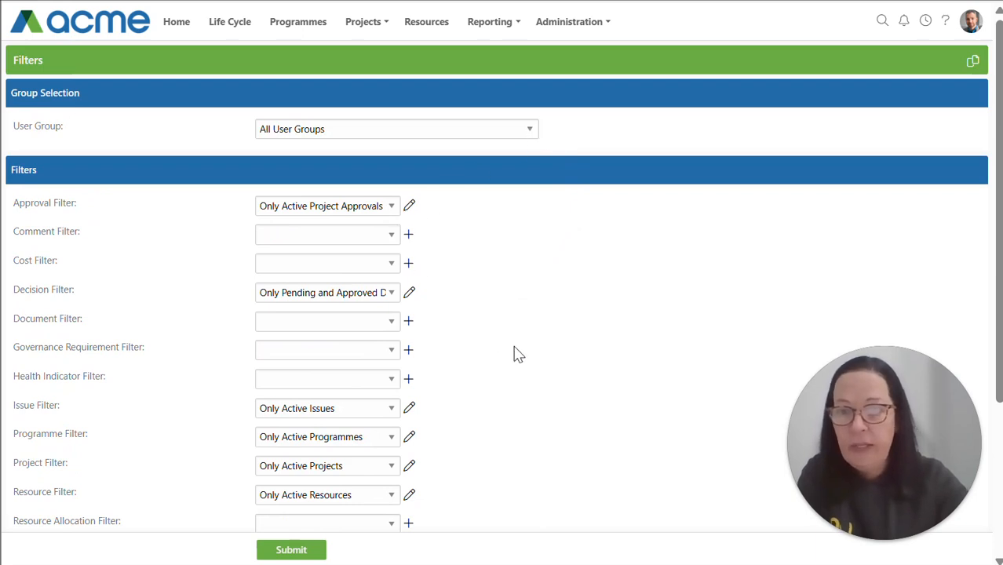
{"action": "scroll", "coordinate": [515, 353], "scroll_direction": "down", "scroll_amount": 2}
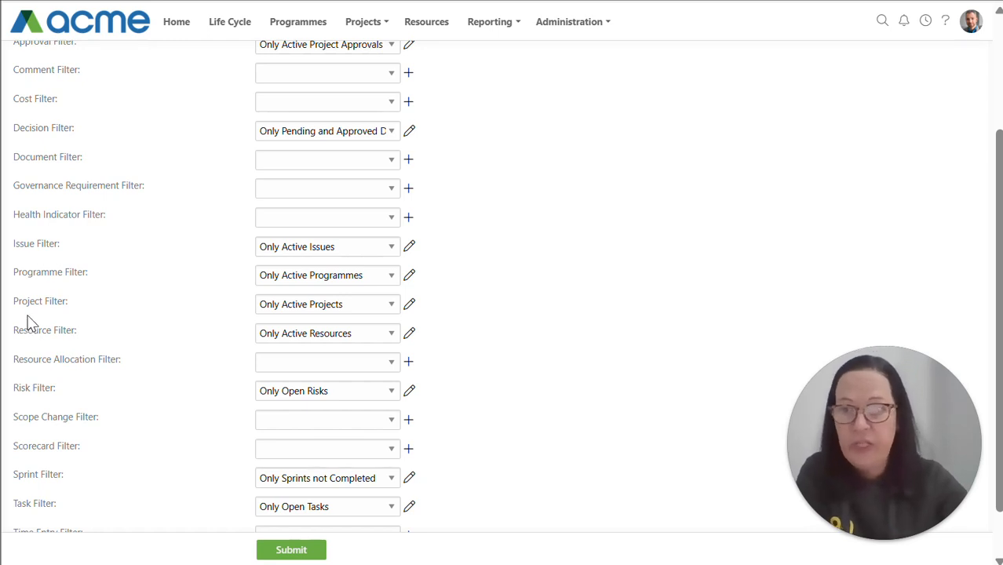
{"action": "left_click_drag", "start_coordinate": [13, 302], "coordinate": [46, 302]}
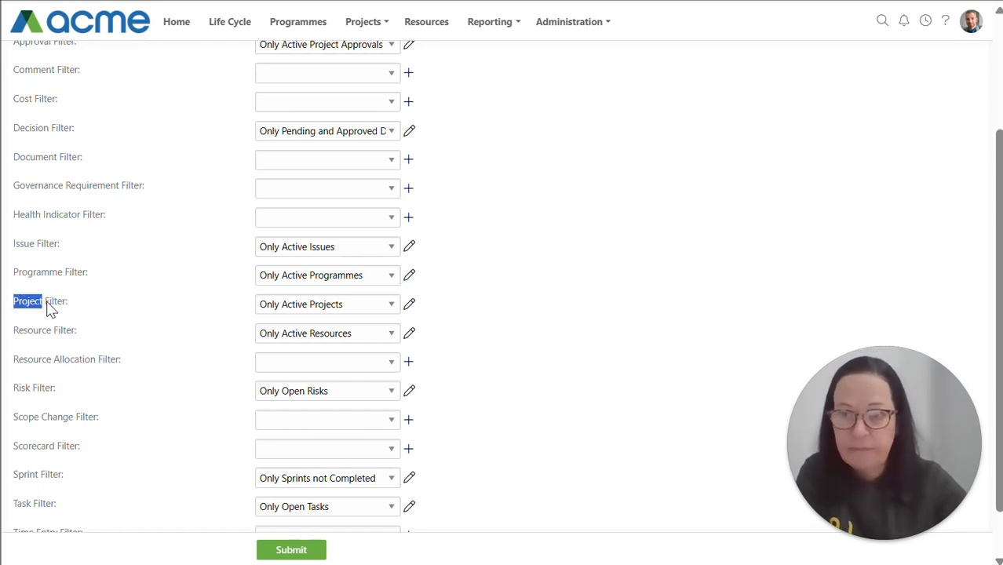
{"action": "left_click", "coordinate": [101, 310]}
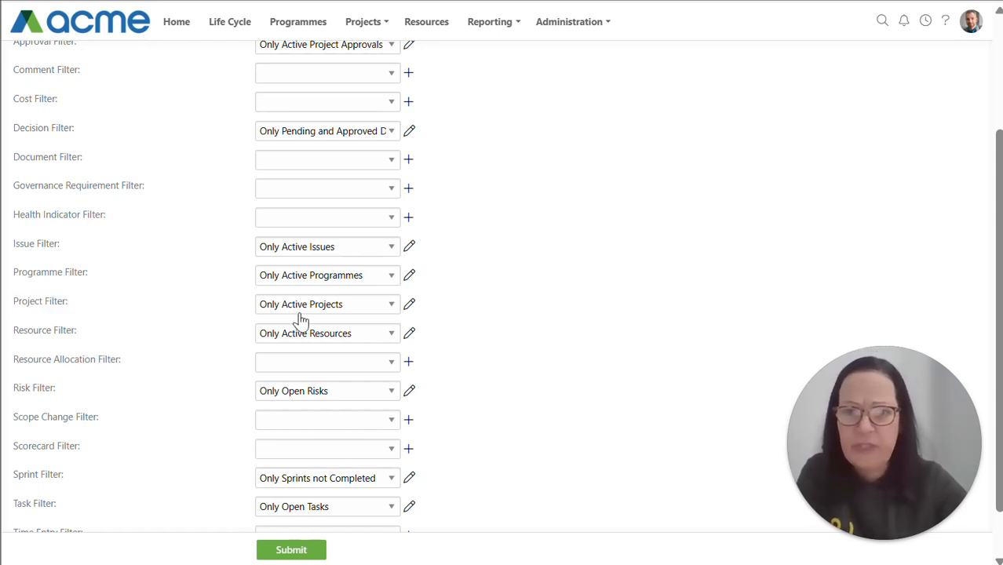
Step: Clear the default Project Filter for all user groups and open the form for adding a new one
{"action": "left_click", "coordinate": [391, 306]}
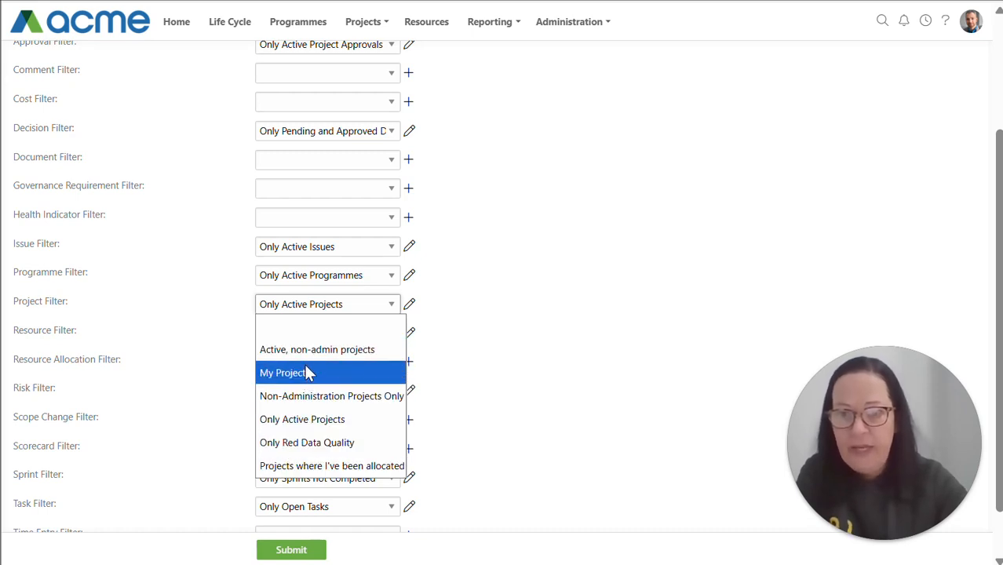
{"action": "left_click", "coordinate": [645, 340]}
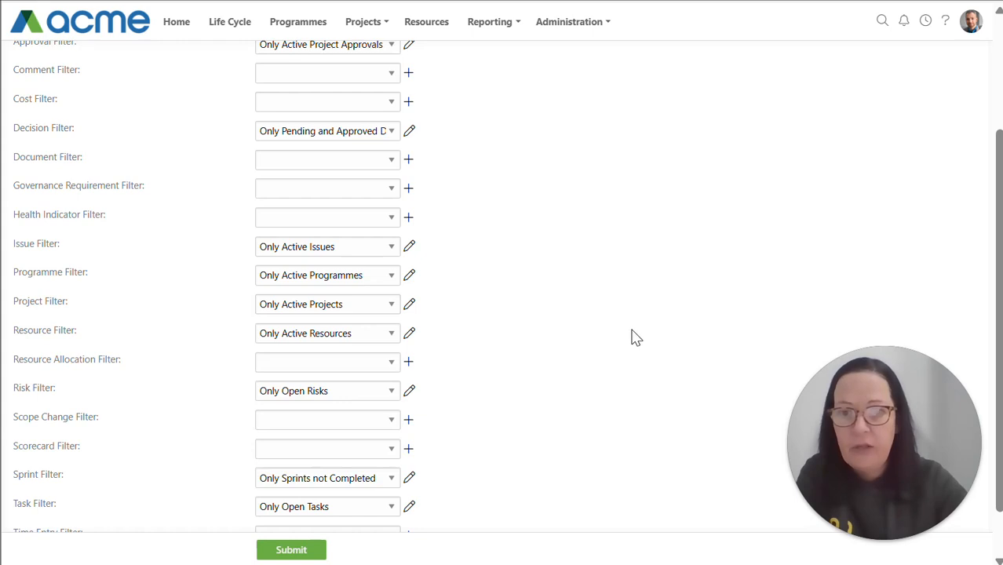
{"action": "left_click", "coordinate": [392, 306]}
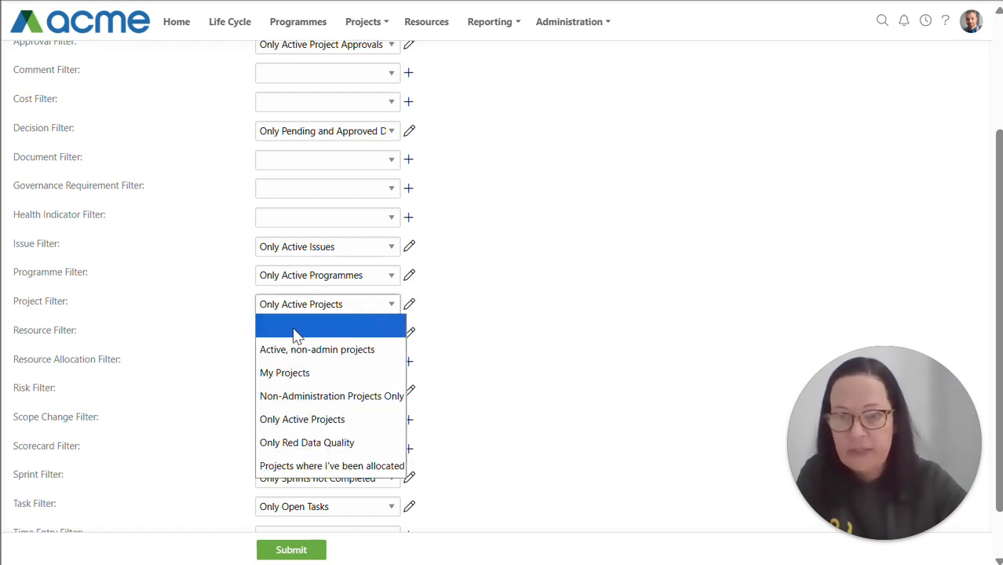
{"action": "left_click", "coordinate": [340, 330]}
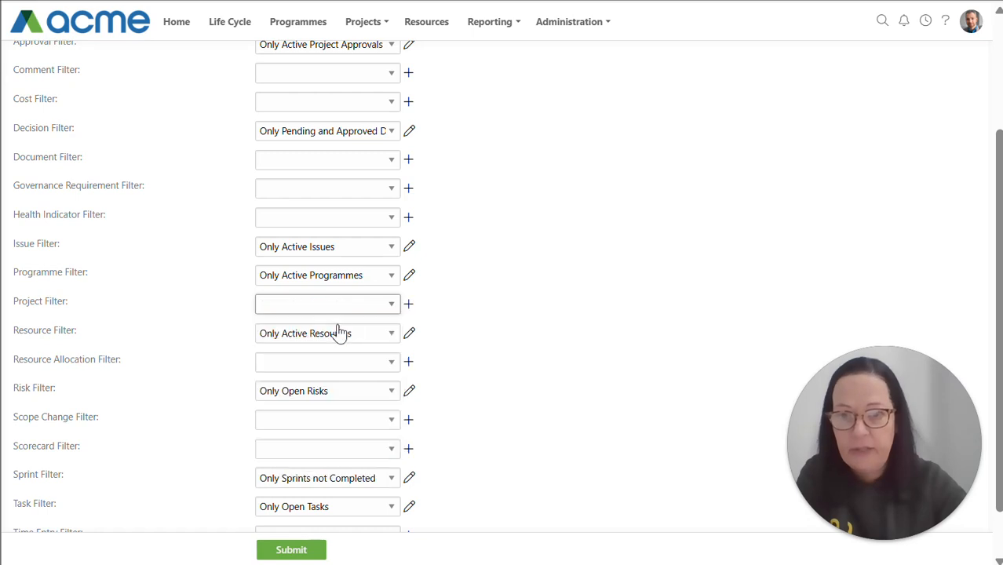
{"action": "left_click", "coordinate": [408, 306]}
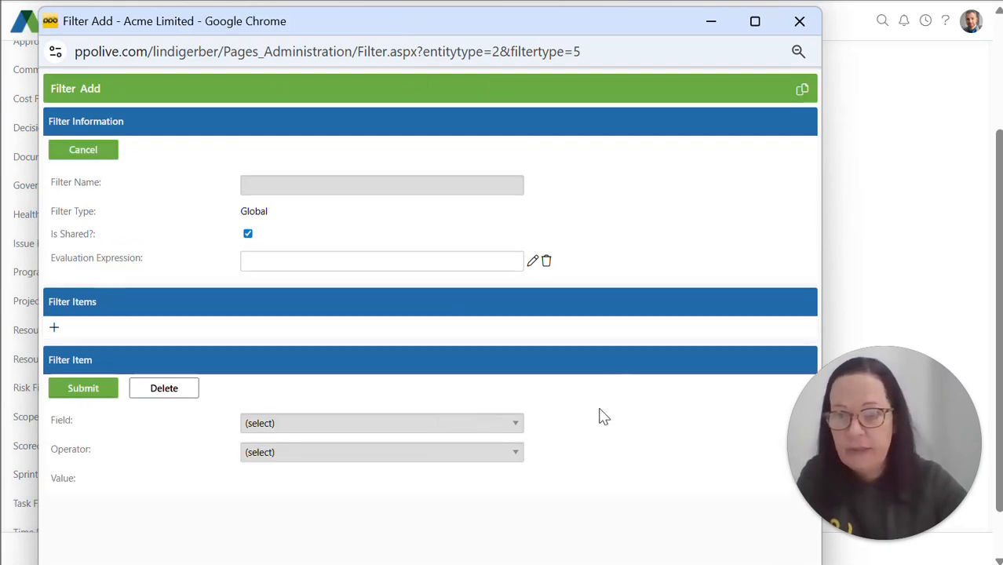
Step: Create a shared global project filter named Only IT Projects with the condition Department Equals Information Technology
{"action": "left_click", "coordinate": [276, 424]}
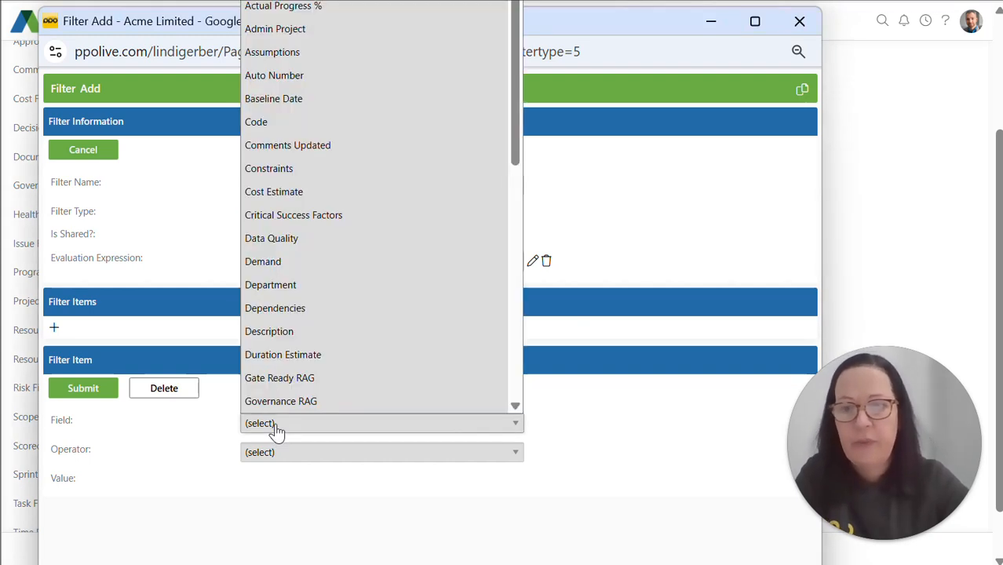
{"action": "left_click", "coordinate": [289, 286]}
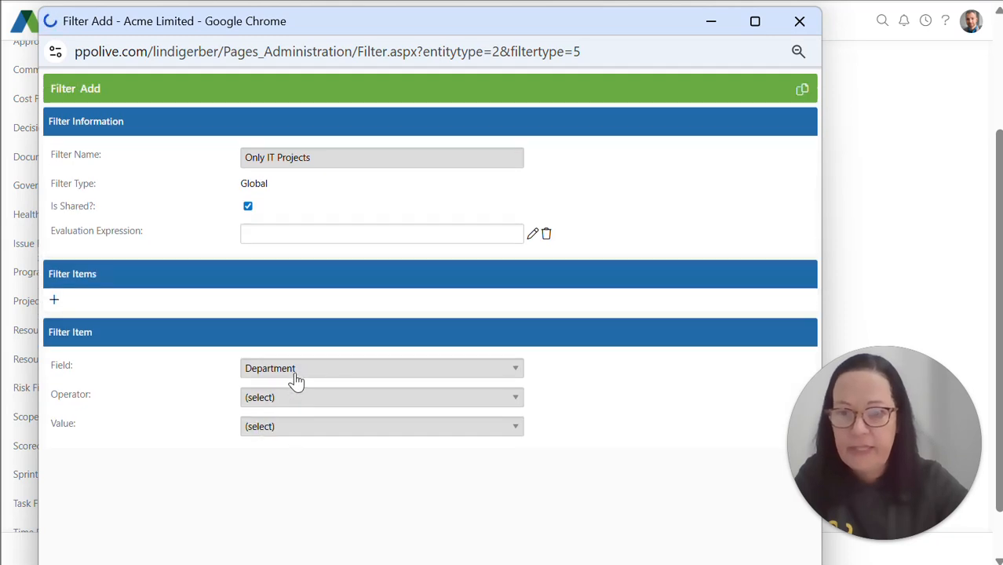
{"action": "left_click", "coordinate": [275, 400]}
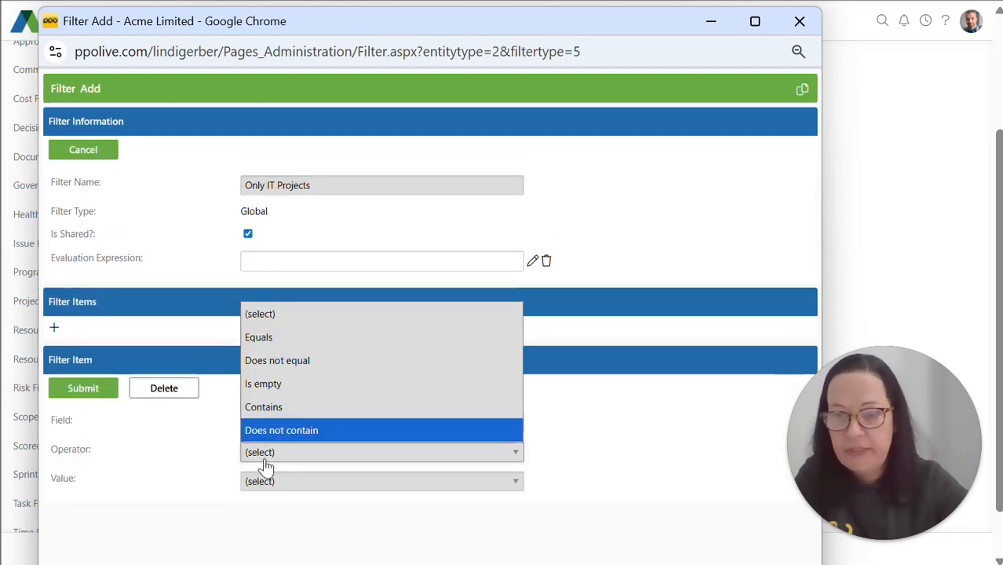
{"action": "left_click", "coordinate": [261, 339]}
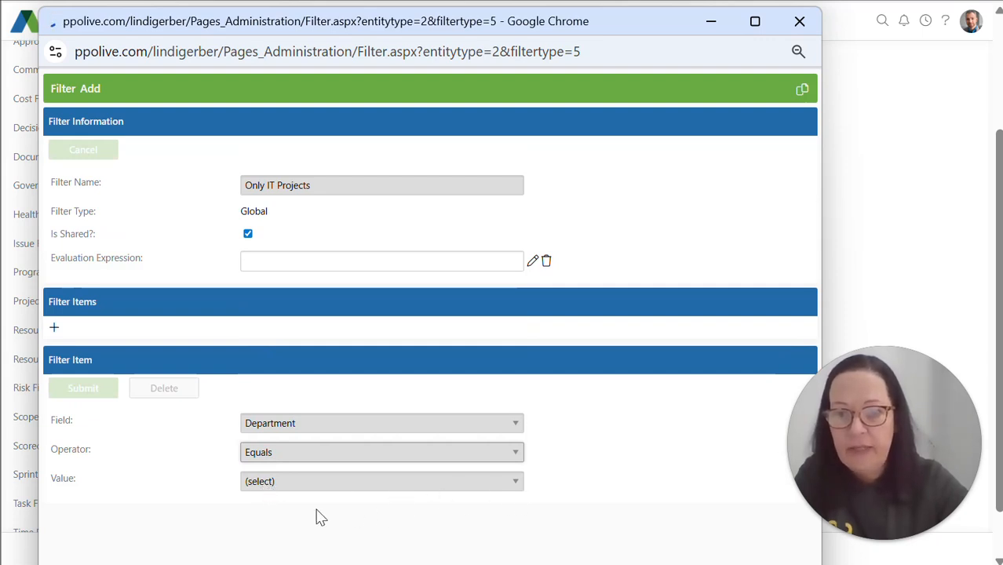
{"action": "left_click", "coordinate": [274, 429]}
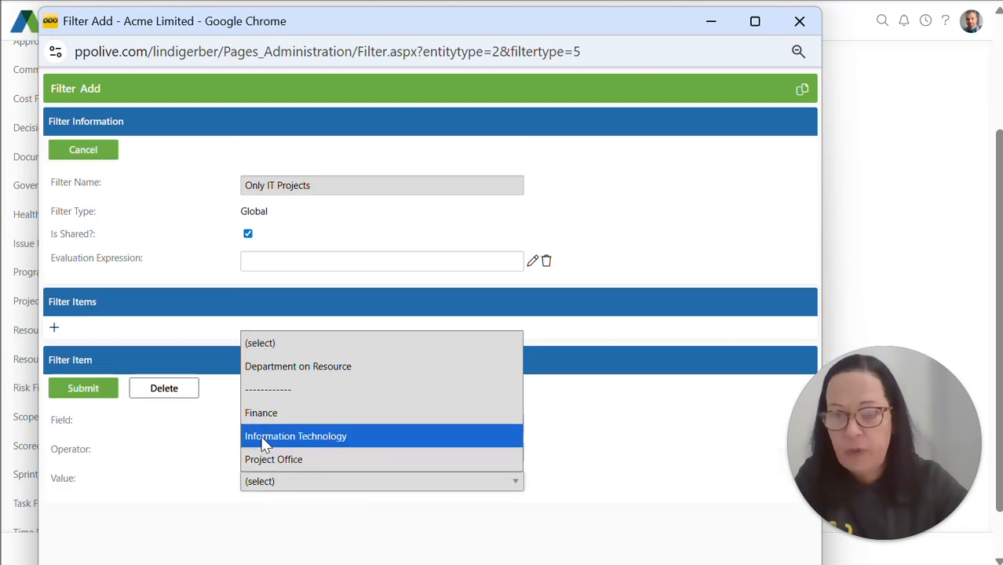
{"action": "left_click", "coordinate": [265, 444]}
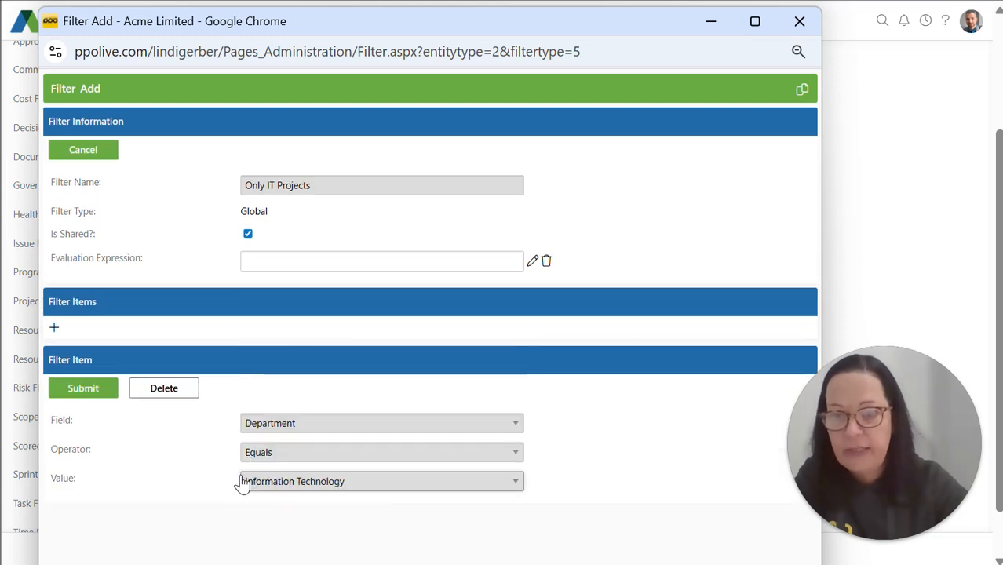
{"action": "left_click", "coordinate": [83, 388]}
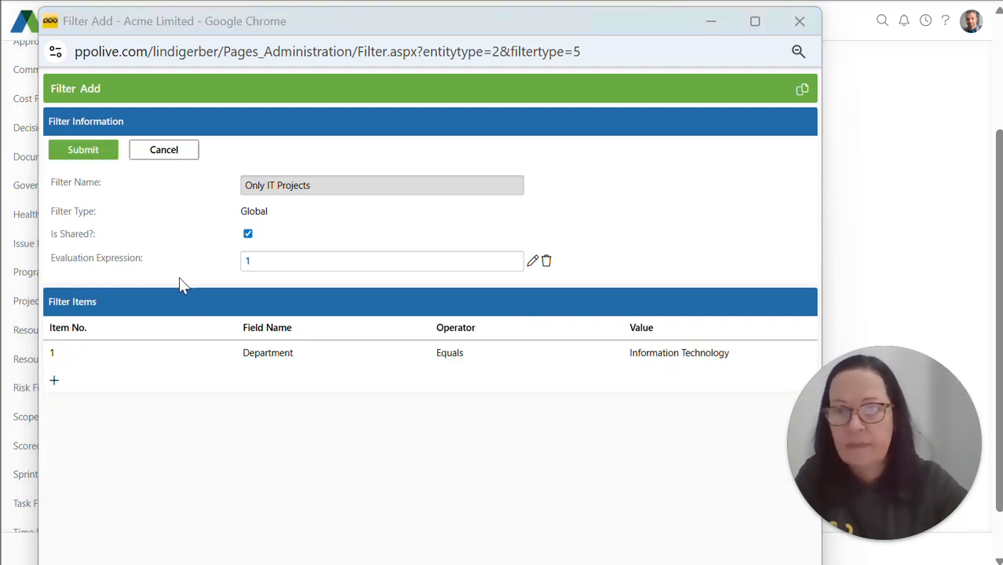
{"action": "left_click", "coordinate": [84, 150]}
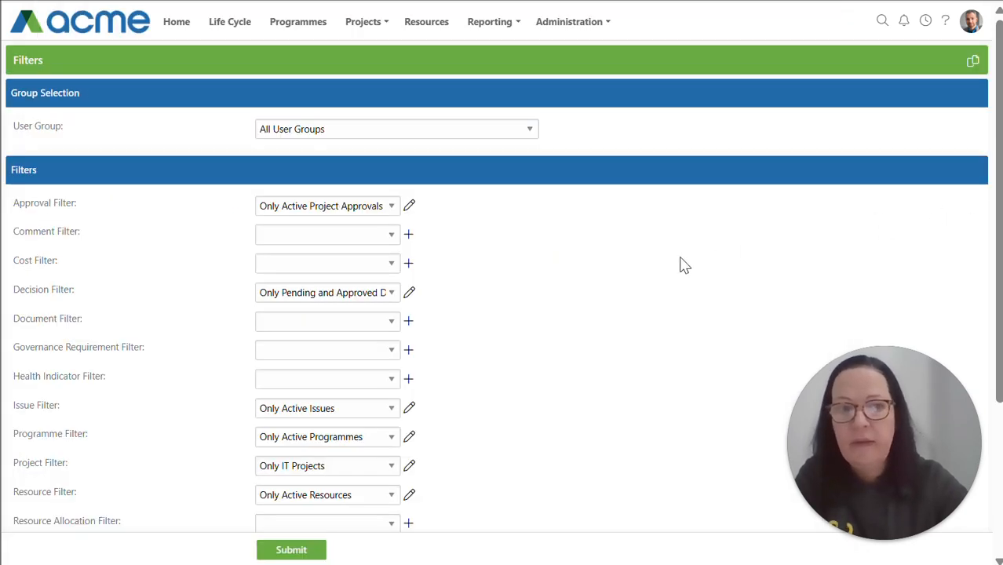
Step: Set the default Project Filter for all user groups to Only Active Projects and save the filter settings
{"action": "scroll", "coordinate": [614, 318], "scroll_direction": "down", "scroll_amount": 2}
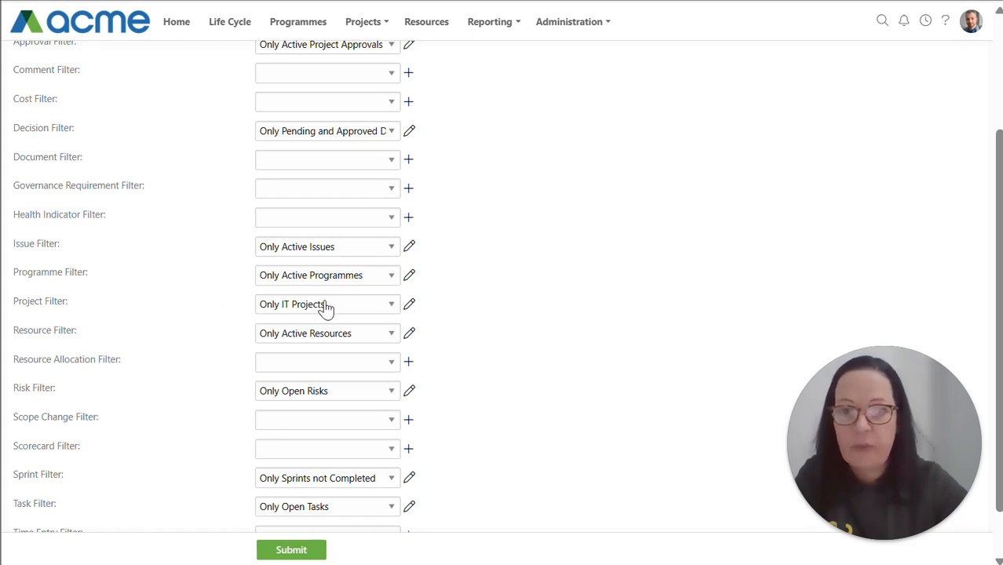
{"action": "left_click", "coordinate": [392, 306]}
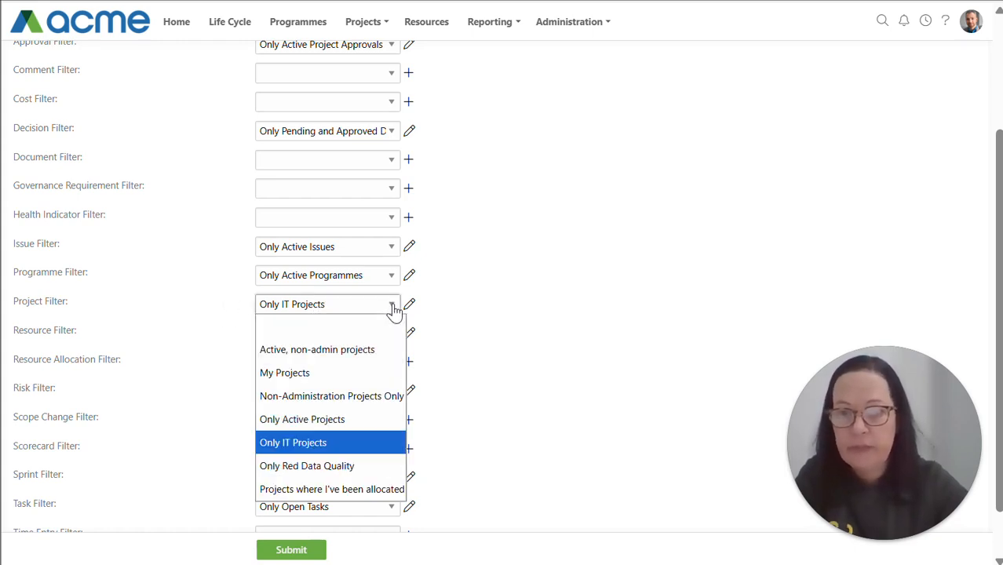
{"action": "left_click", "coordinate": [314, 419]}
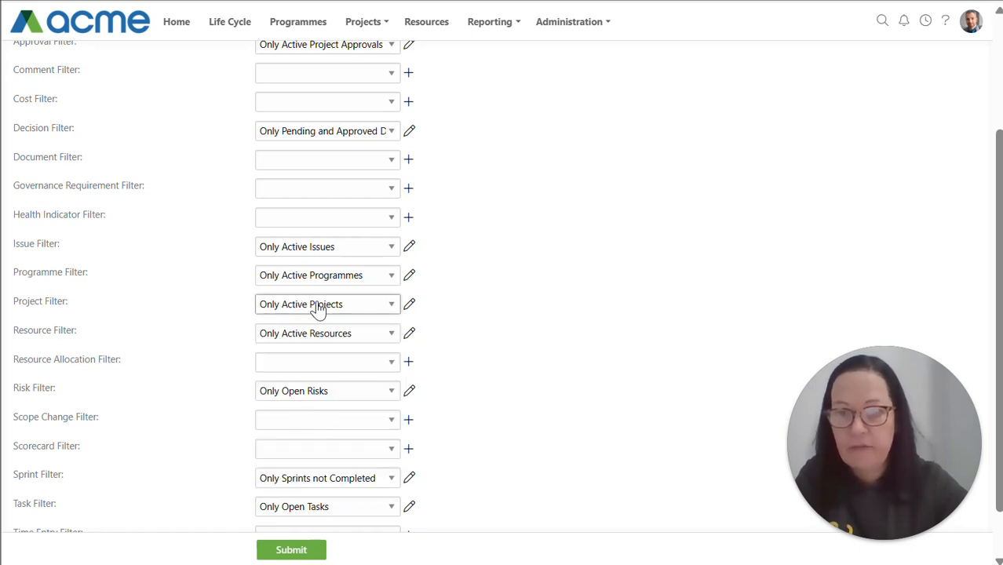
{"action": "left_click", "coordinate": [296, 551]}
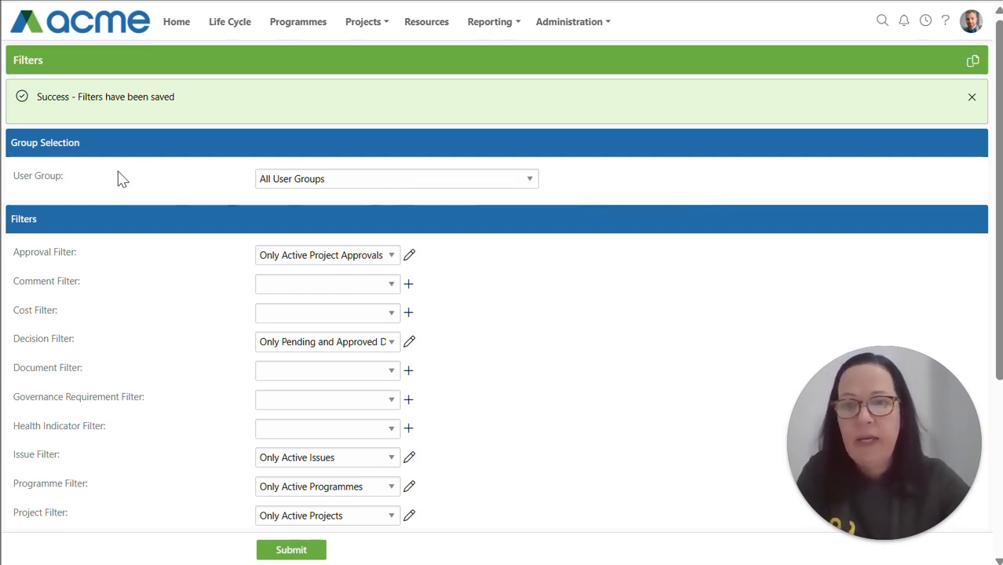
Step: Show the default filter settings of the Project Team Members user group
{"action": "triple_click", "coordinate": [24, 178]}
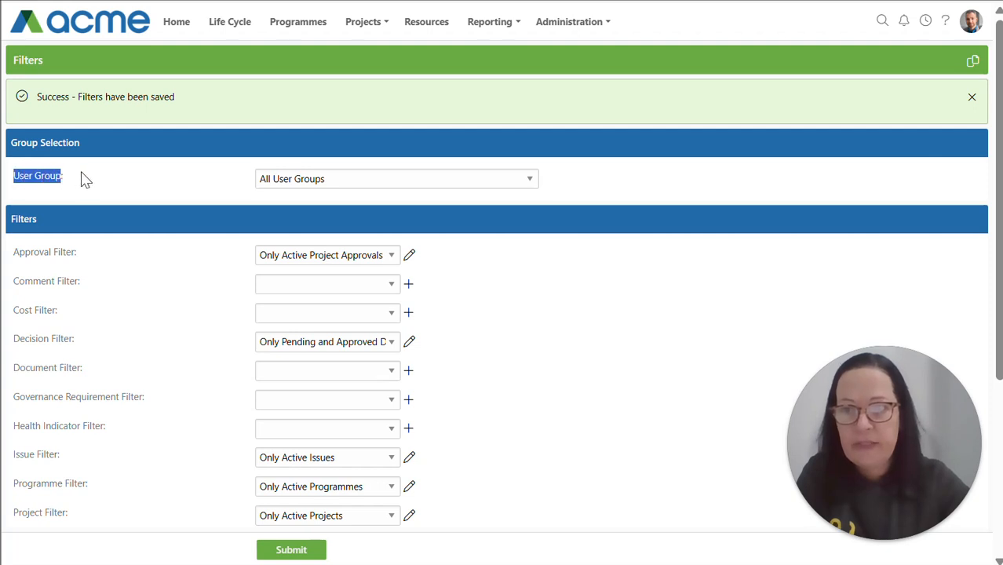
{"action": "left_click", "coordinate": [530, 182]}
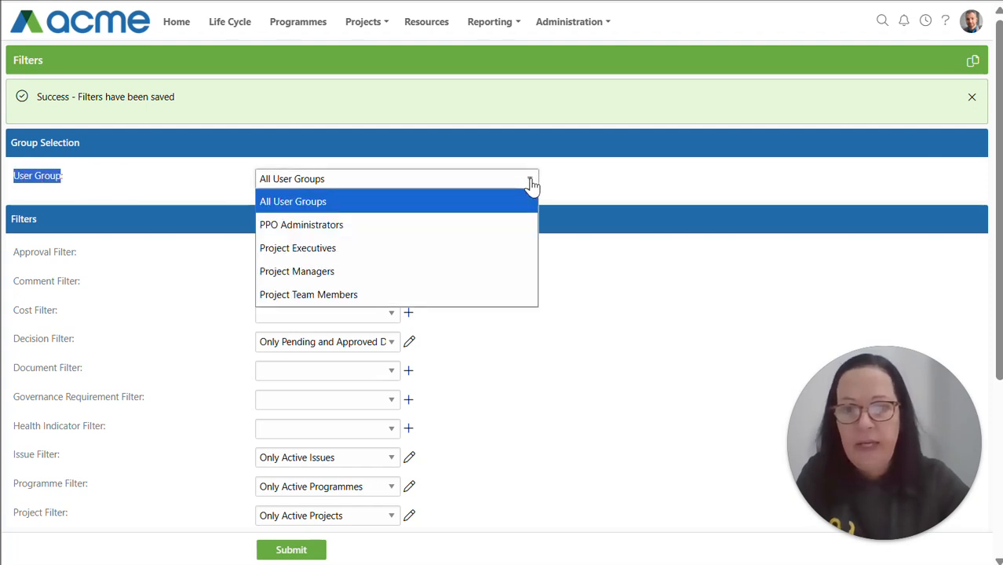
{"action": "left_click", "coordinate": [330, 302]}
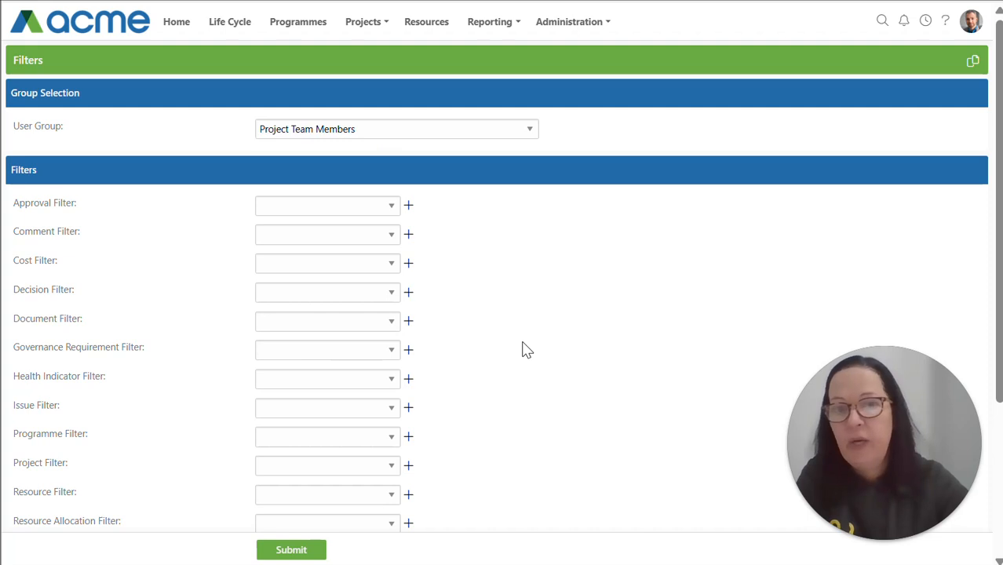
Step: Start a new Project Filter for the Project Team Members group, named Department = Own Department
{"action": "scroll", "coordinate": [526, 349], "scroll_direction": "down", "scroll_amount": 2}
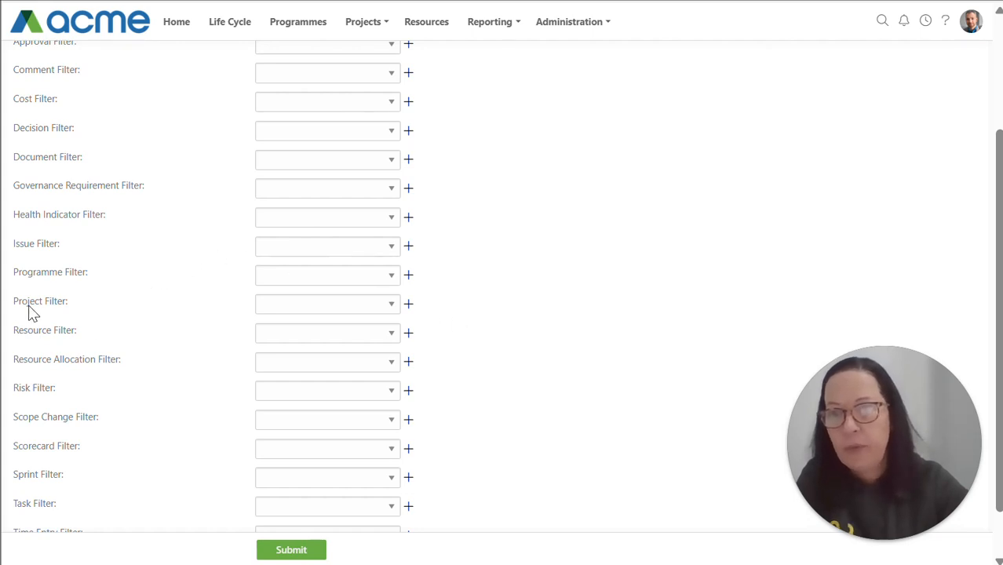
{"action": "left_click_drag", "start_coordinate": [13, 305], "coordinate": [85, 307]}
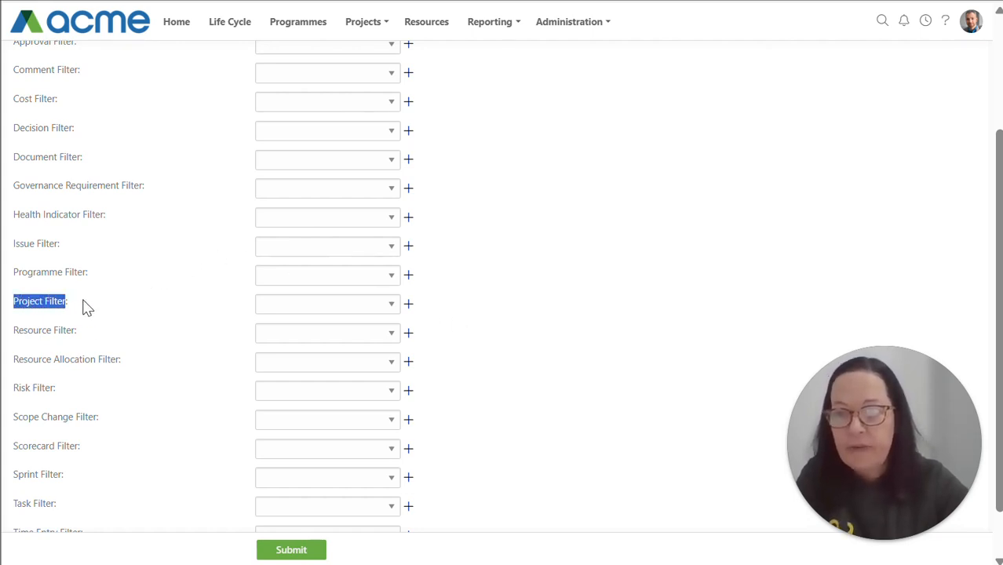
{"action": "left_click", "coordinate": [407, 306]}
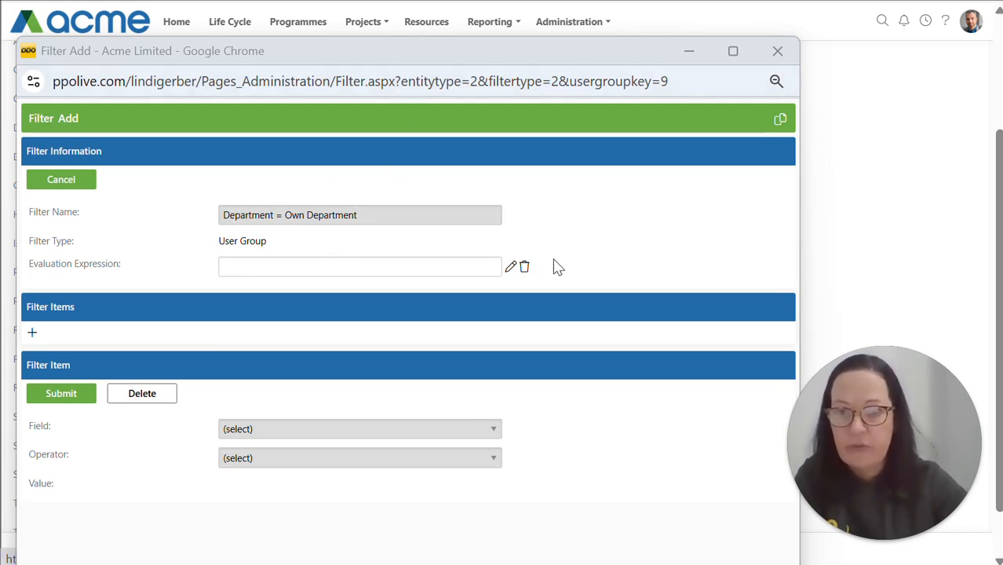
{"action": "left_click_drag", "start_coordinate": [422, 216], "coordinate": [197, 192]}
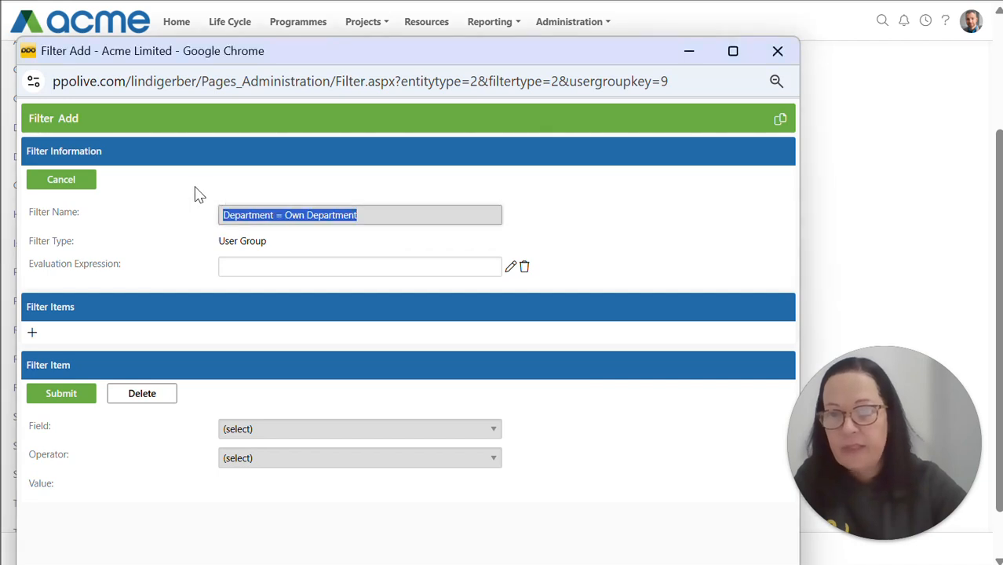
{"action": "left_click", "coordinate": [200, 248]}
Step: Add the filter item Department Equals Department on Resource and save the new user group filter
{"action": "left_click", "coordinate": [262, 433]}
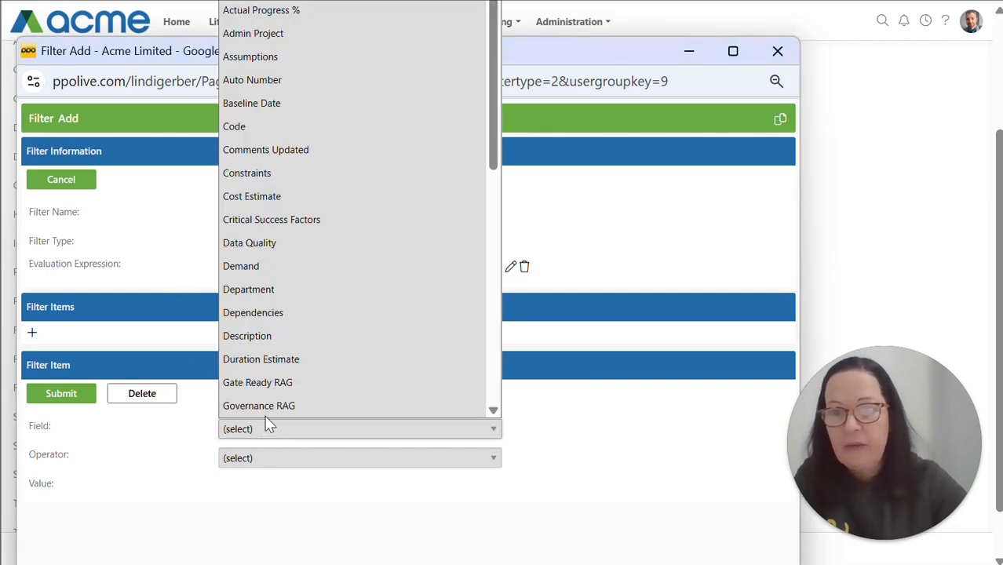
{"action": "left_click", "coordinate": [274, 290]}
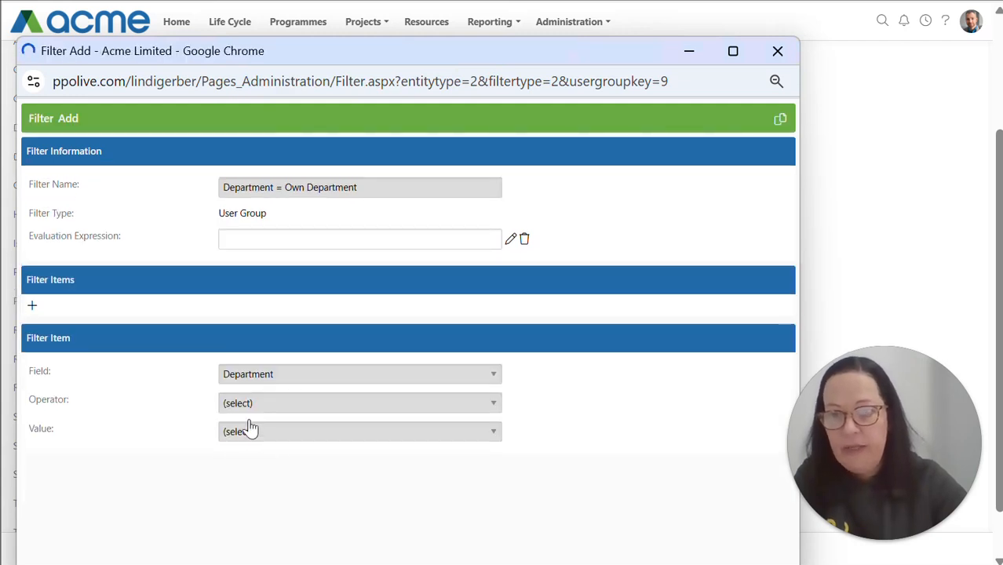
{"action": "left_click", "coordinate": [248, 464]}
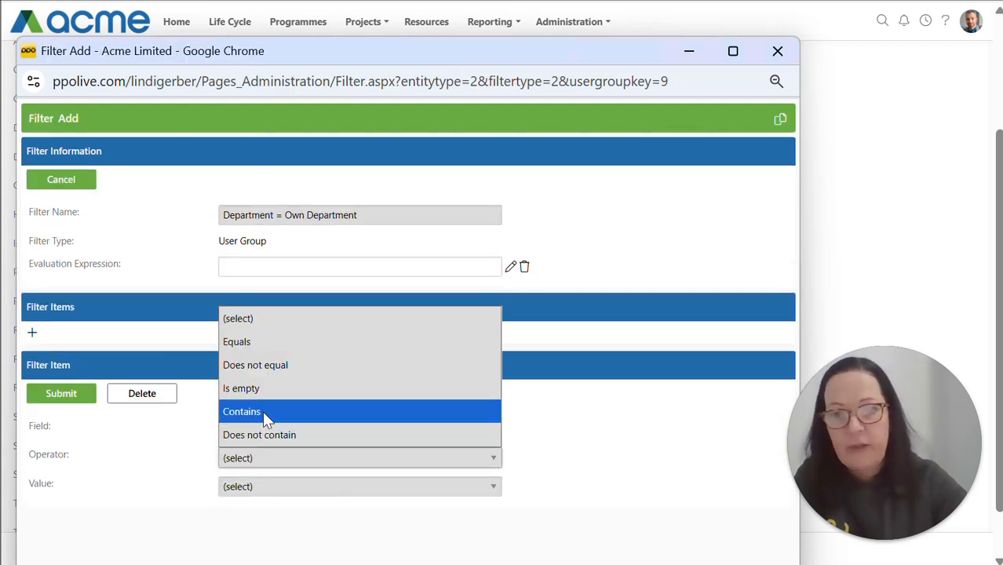
{"action": "left_click", "coordinate": [263, 343]}
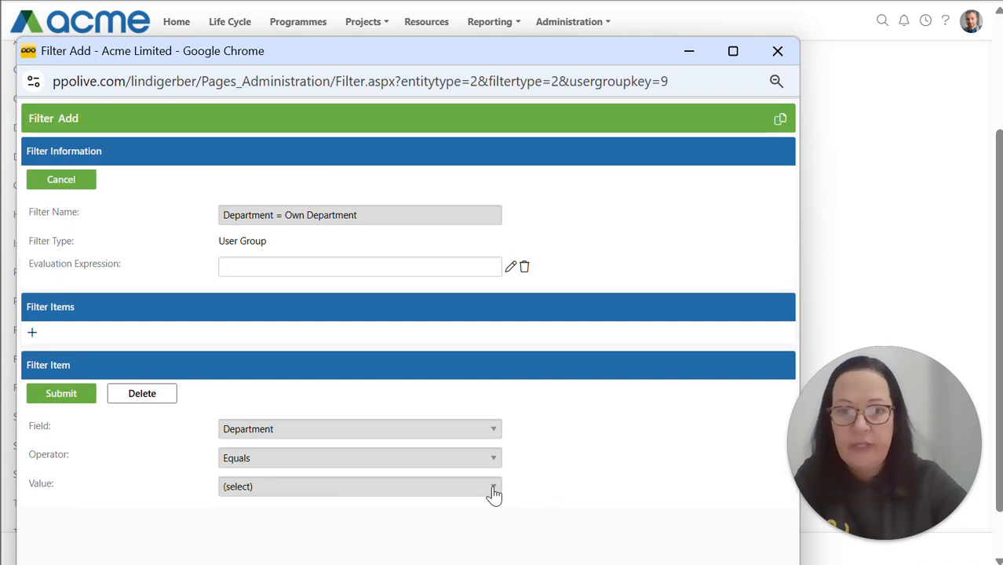
{"action": "left_click", "coordinate": [494, 492]}
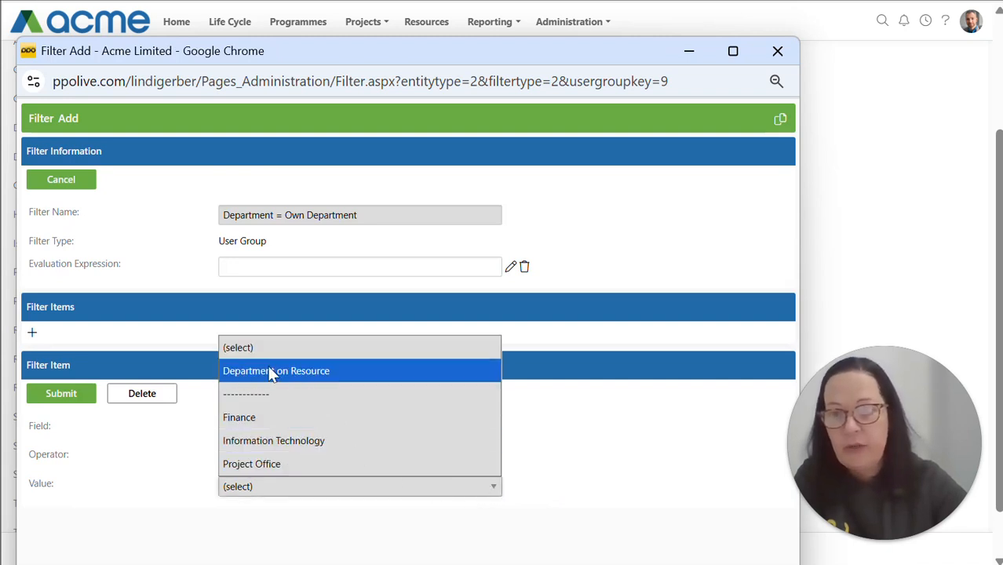
{"action": "left_click", "coordinate": [293, 373]}
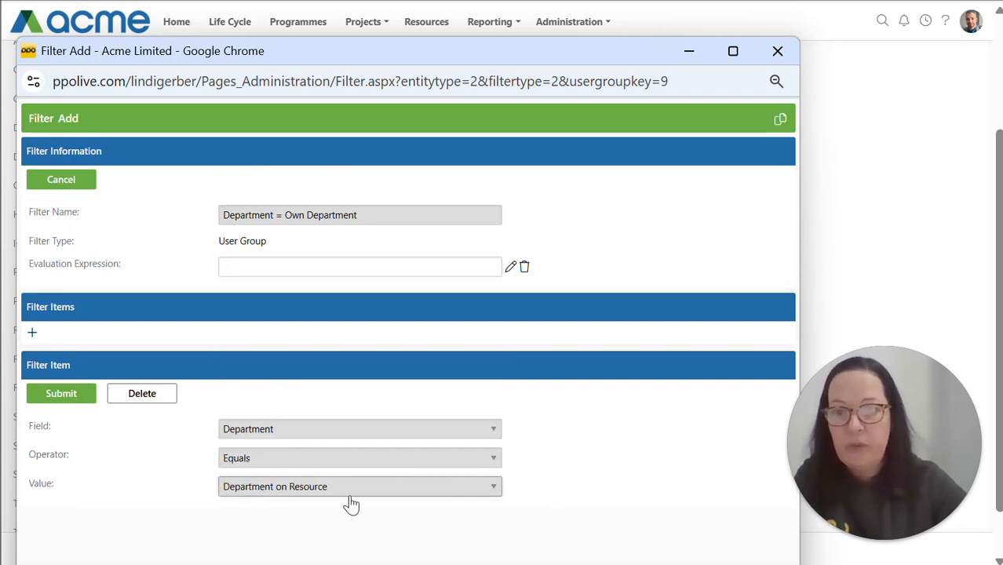
{"action": "left_click", "coordinate": [66, 396]}
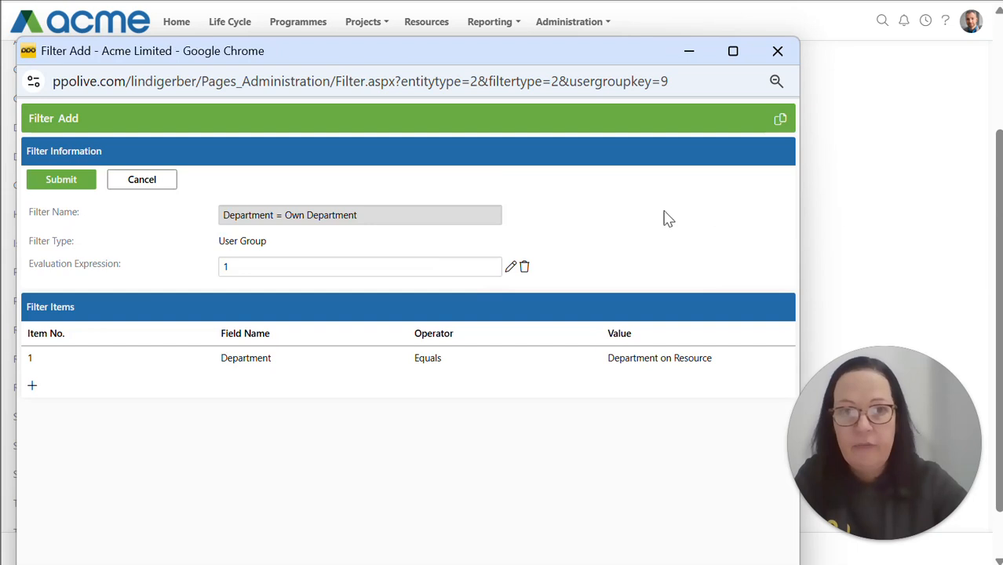
{"action": "left_click", "coordinate": [63, 182]}
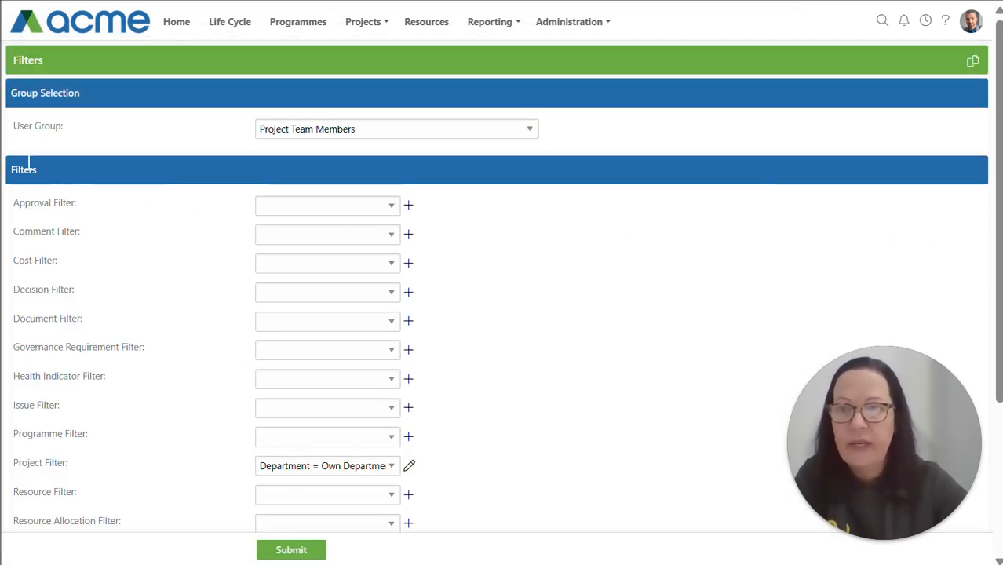
Step: Save Department = Own Department as the default Project Filter for the Project Team Members group
{"action": "left_click_drag", "start_coordinate": [24, 135], "coordinate": [84, 135]}
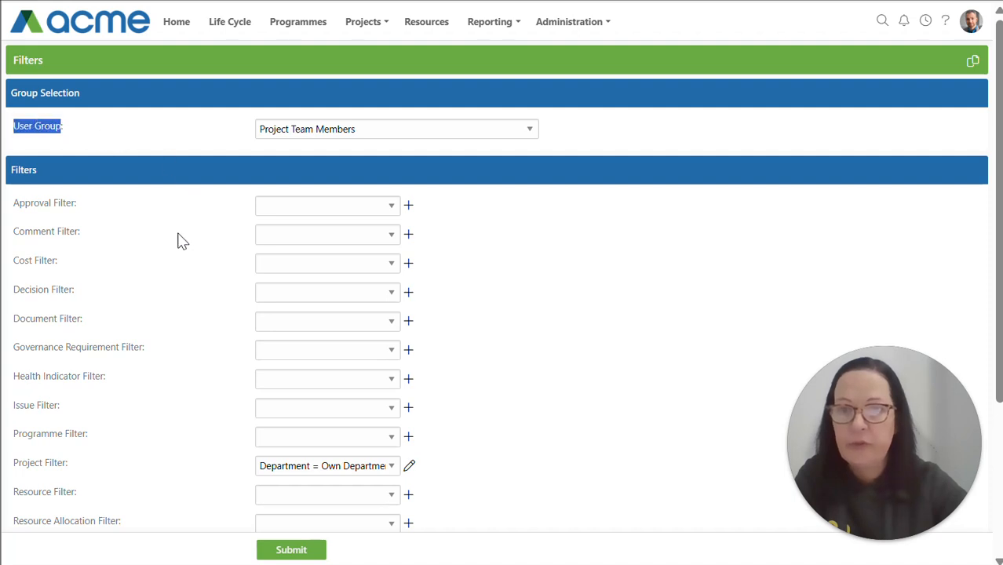
{"action": "left_click_drag", "start_coordinate": [4, 471], "coordinate": [224, 470]}
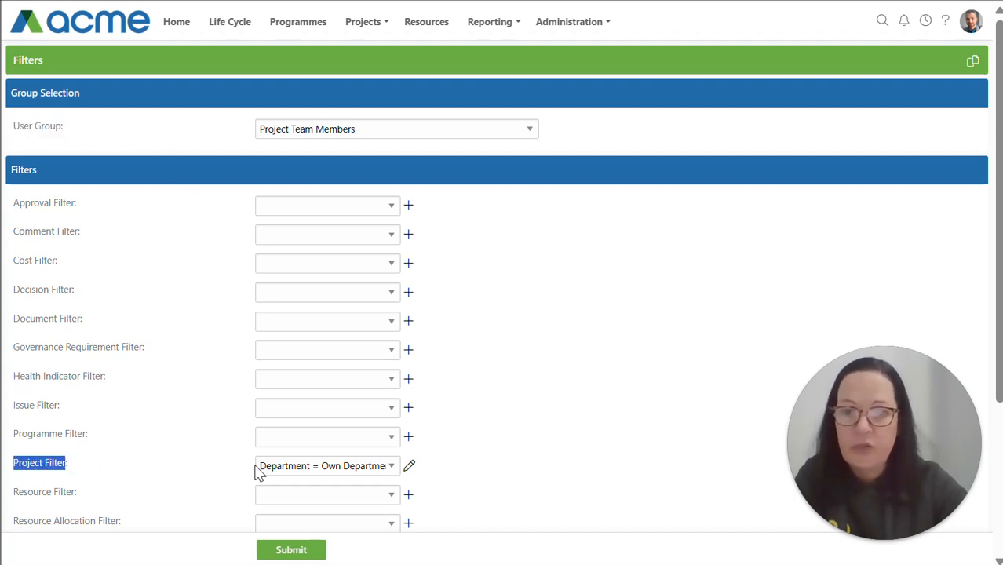
{"action": "left_click", "coordinate": [305, 552]}
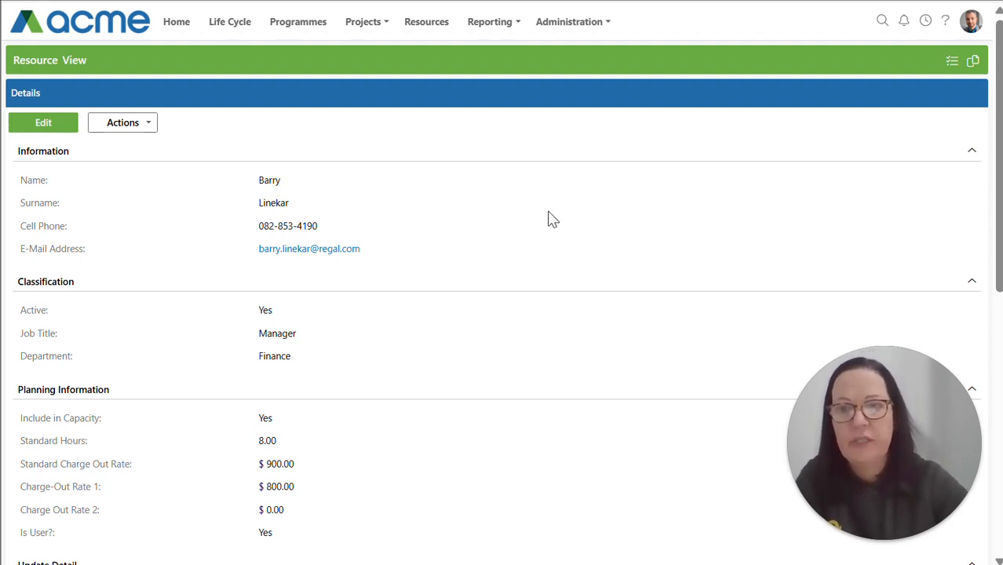
Step: Examine the Department classification on the resource's details page
{"action": "left_click_drag", "start_coordinate": [10, 61], "coordinate": [69, 60]}
{"action": "left_click_drag", "start_coordinate": [15, 361], "coordinate": [79, 362]}
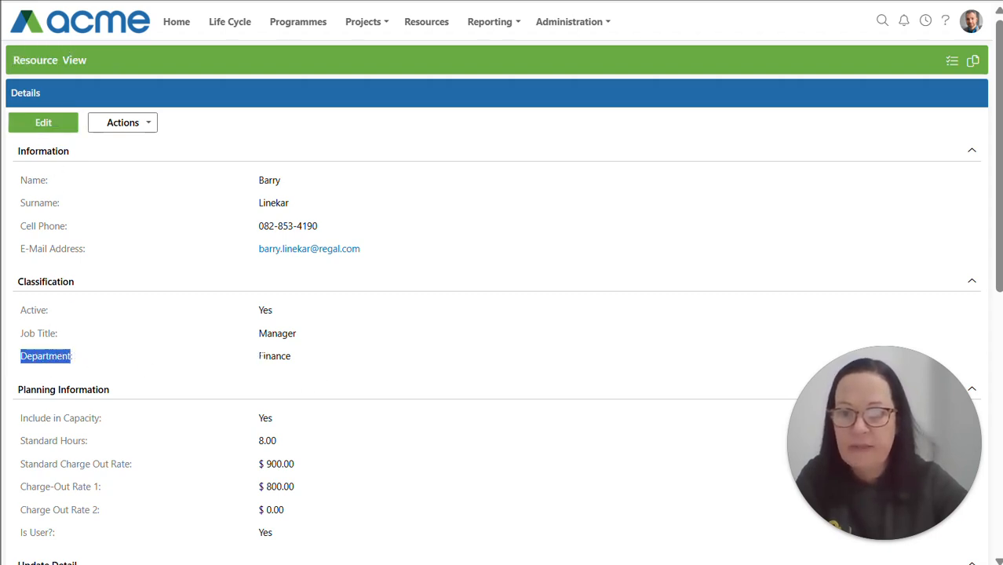
{"action": "left_click_drag", "start_coordinate": [260, 357], "coordinate": [303, 360]}
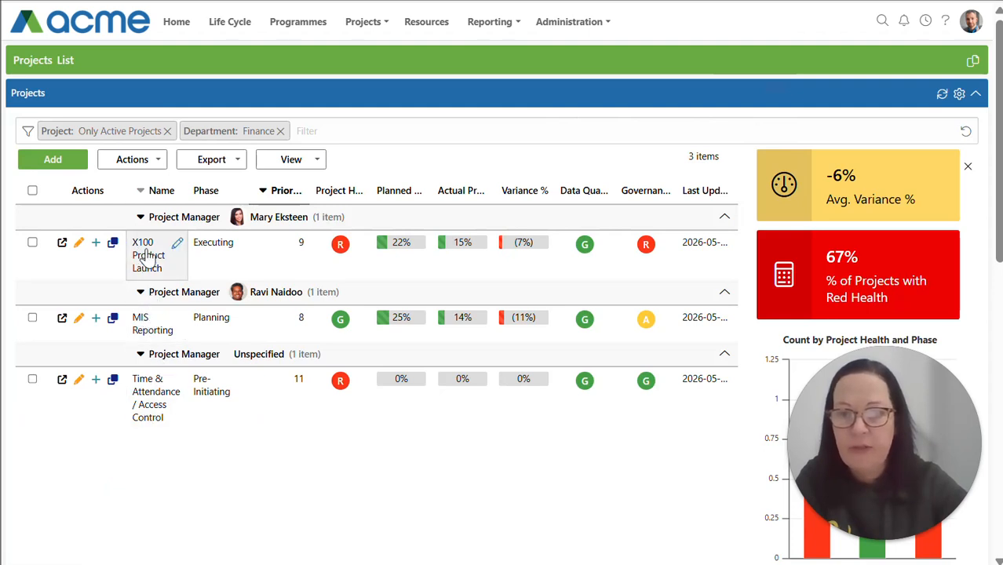
{"action": "left_click", "coordinate": [149, 396]}
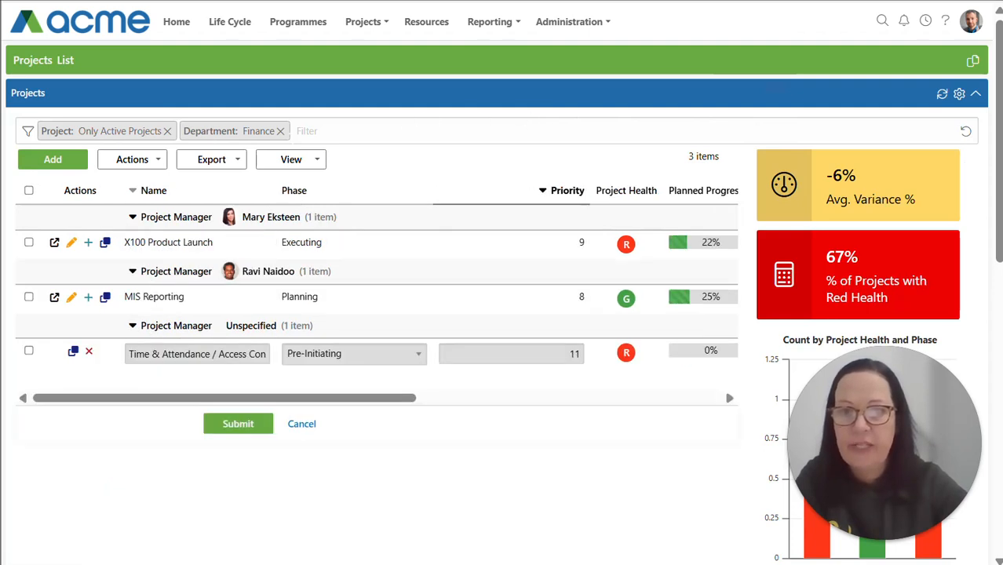
{"action": "left_click", "coordinate": [306, 425]}
{"action": "left_click", "coordinate": [275, 161]}
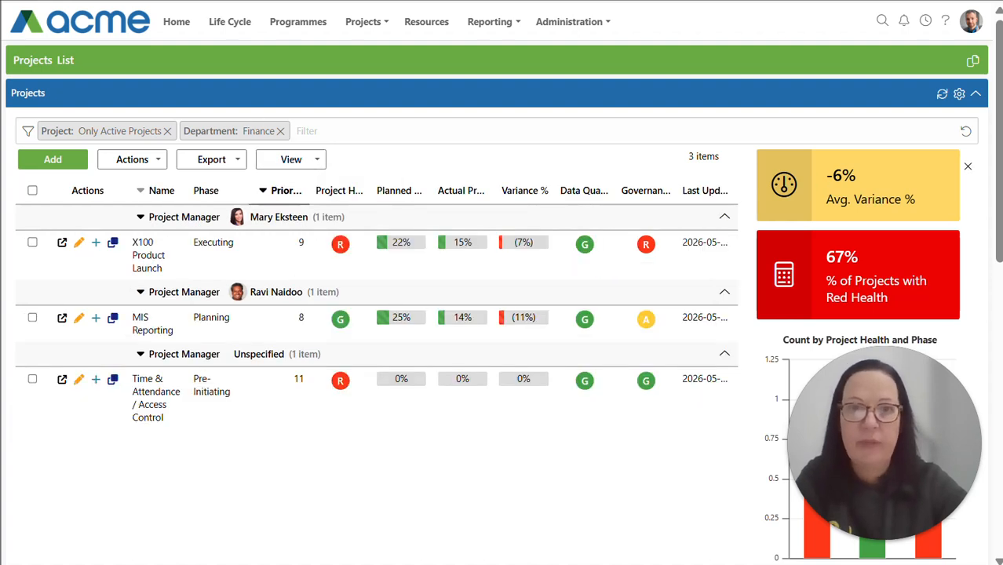